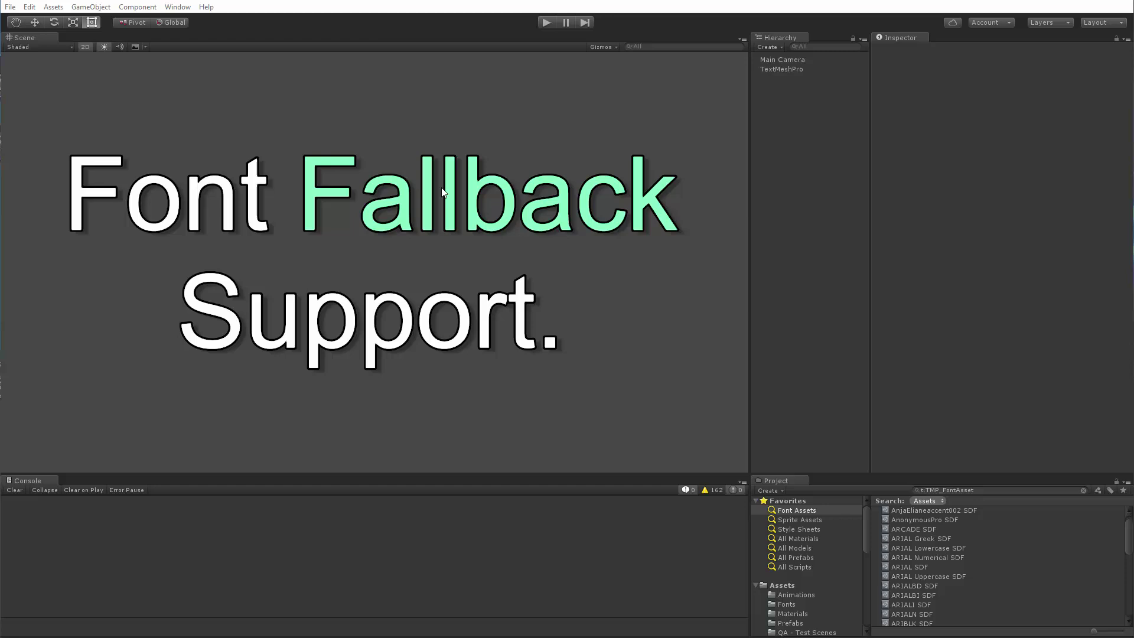
Step: Clear the TextMeshPro text and set its Font Asset to ARIAL Numerical SDF
click(780, 70)
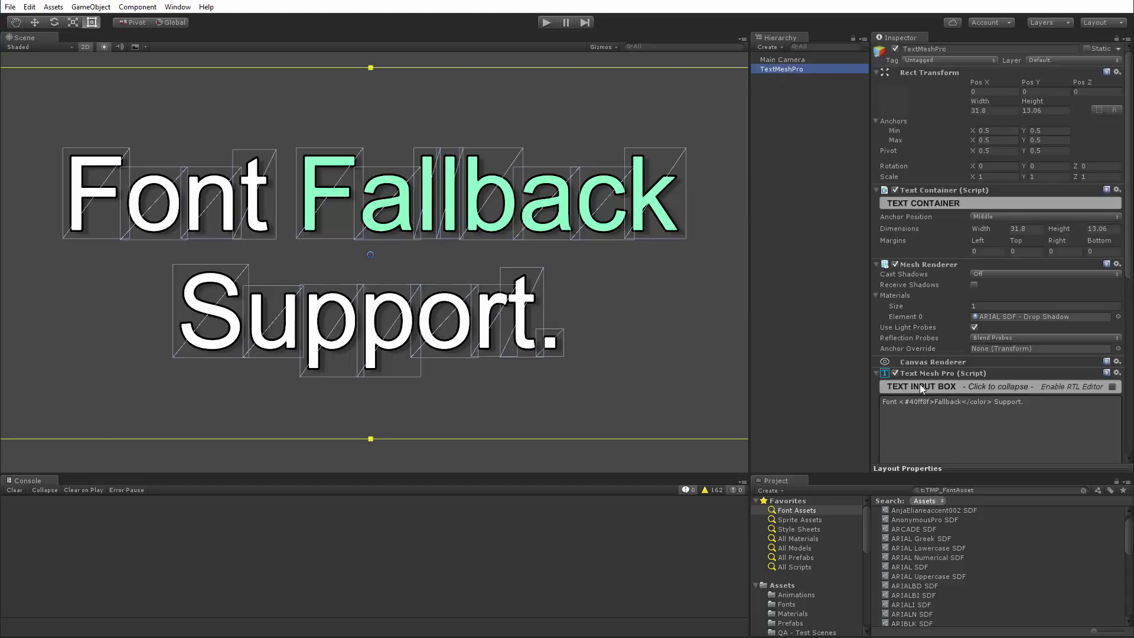
drag(1043, 401, 815, 402)
key(BackSpace)
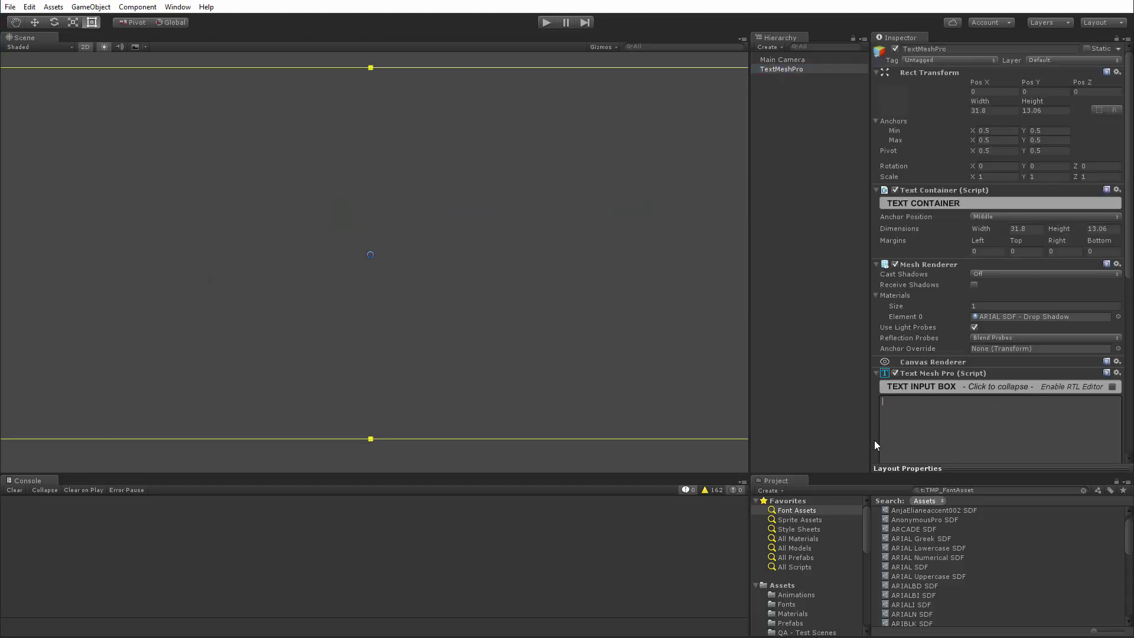
scroll(931, 364, down, 5)
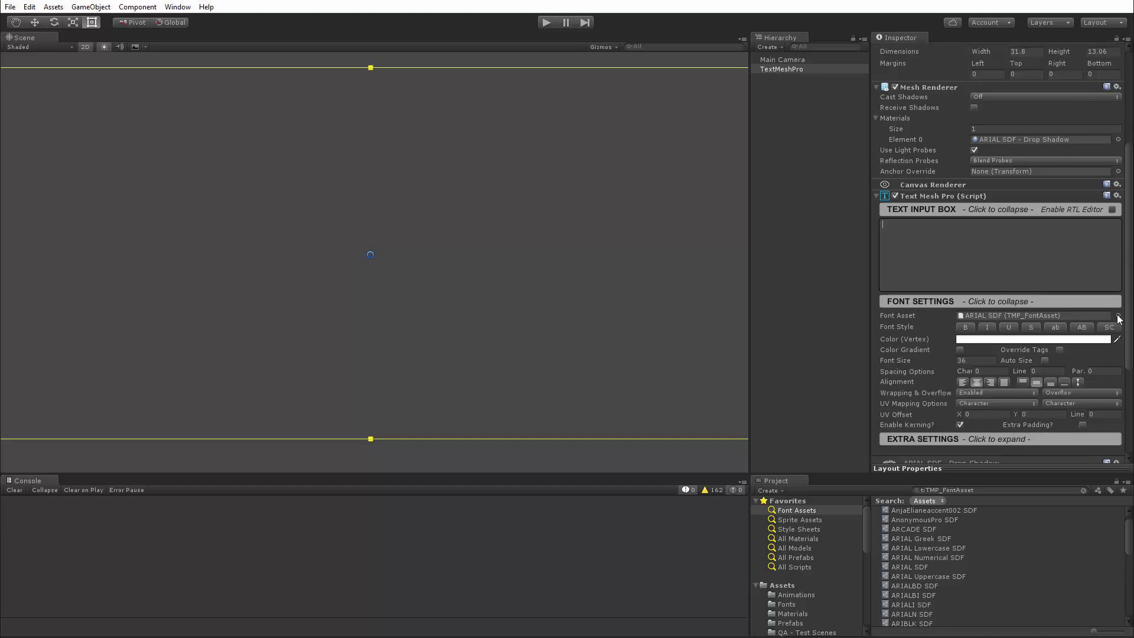
click(1118, 319)
click(798, 149)
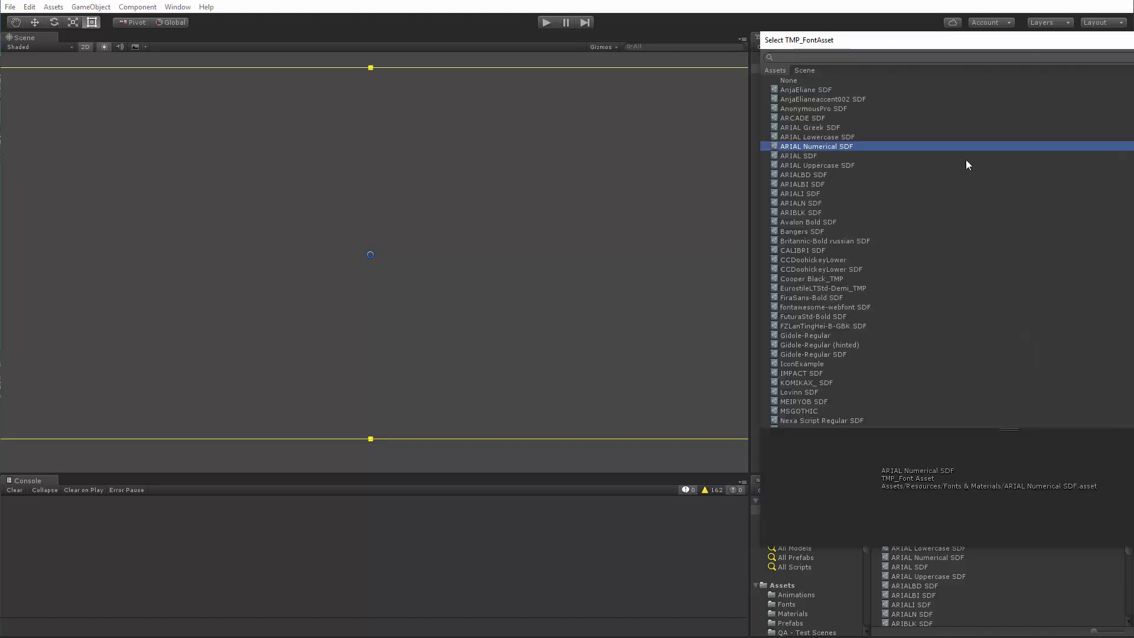
double_click(799, 148)
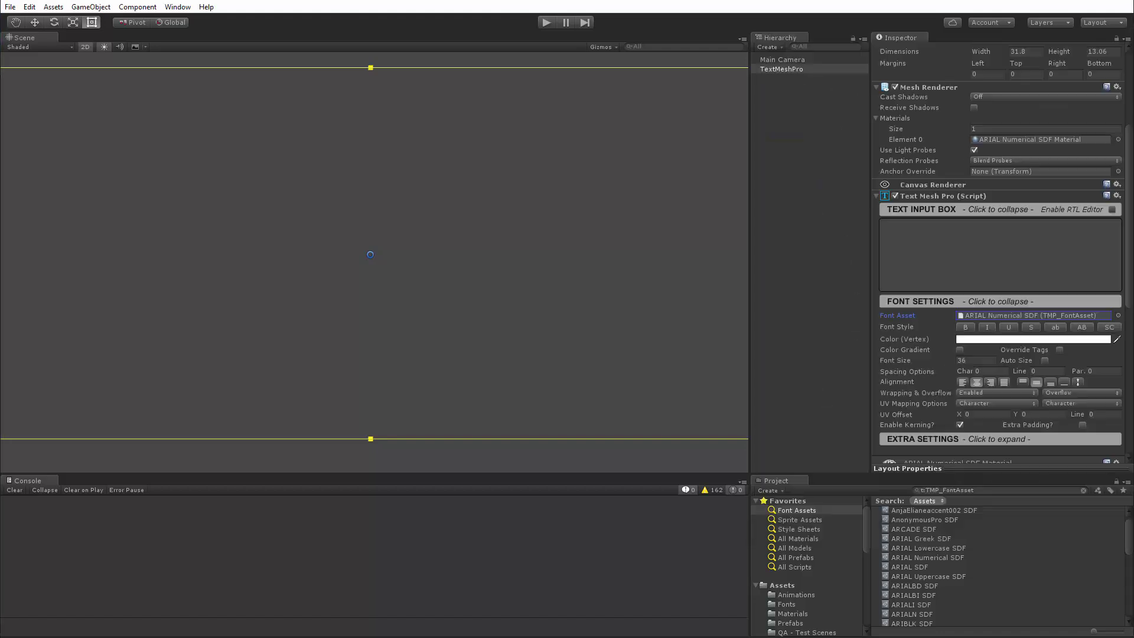
Step: Type '1234 abc', so the letters abc render as missing-glyph boxes
click(918, 230)
text(1234)
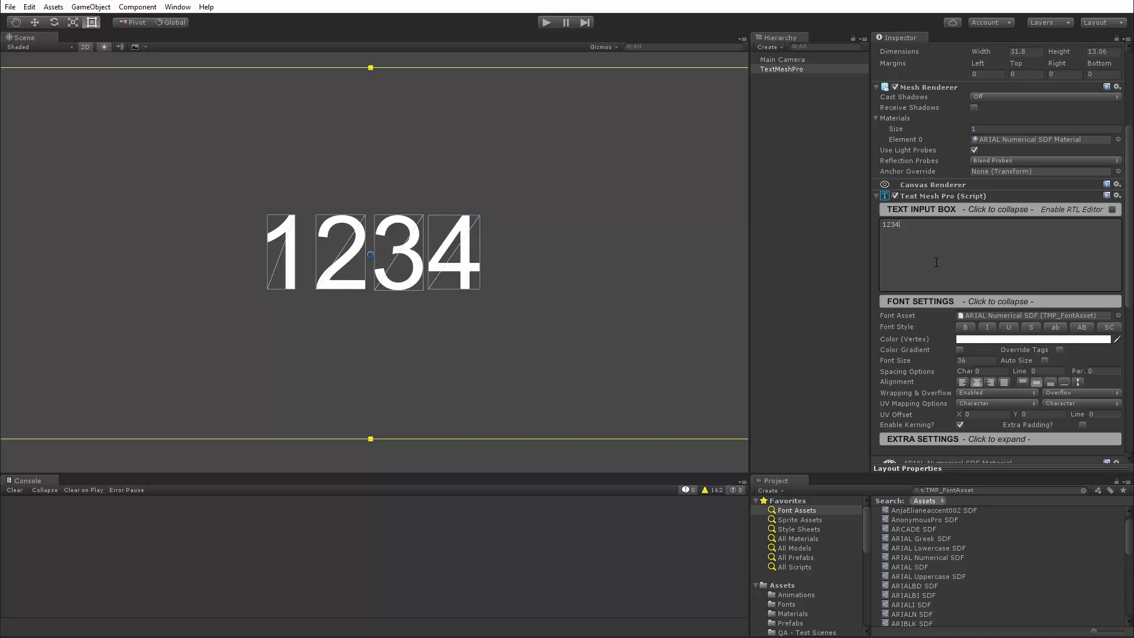
text( abc)
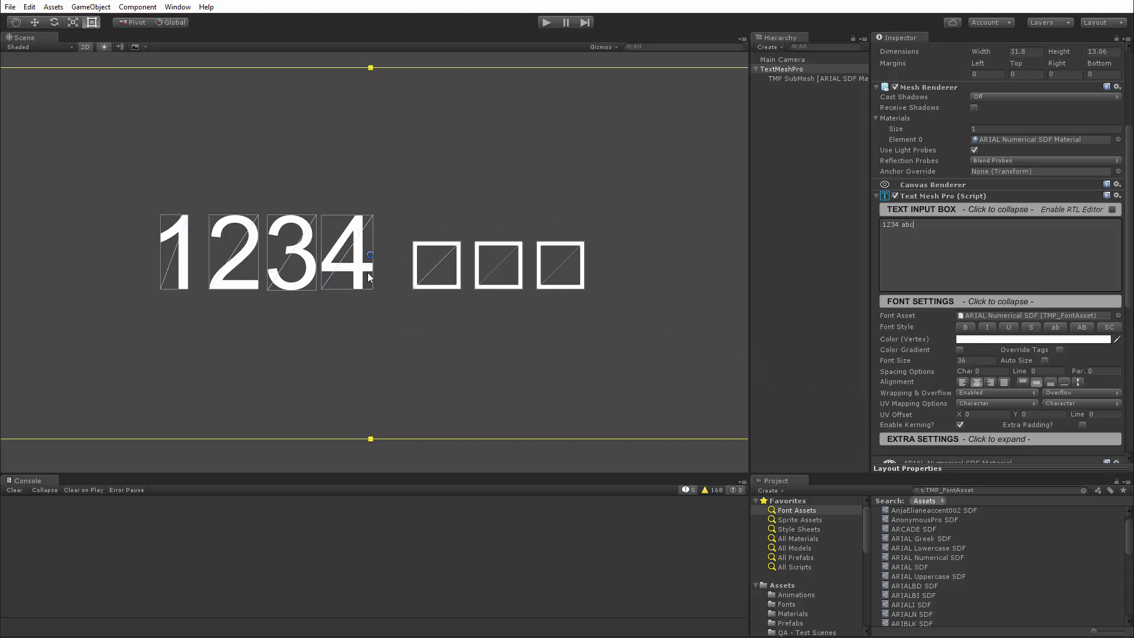
scroll(928, 257, down, 4)
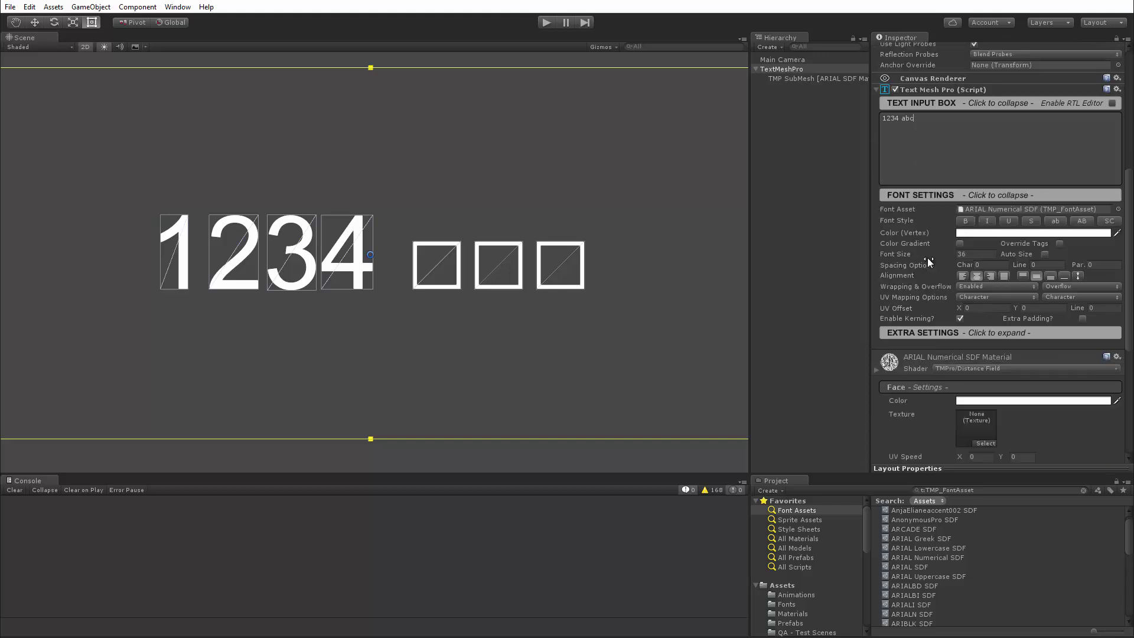
scroll(926, 256, up, 3)
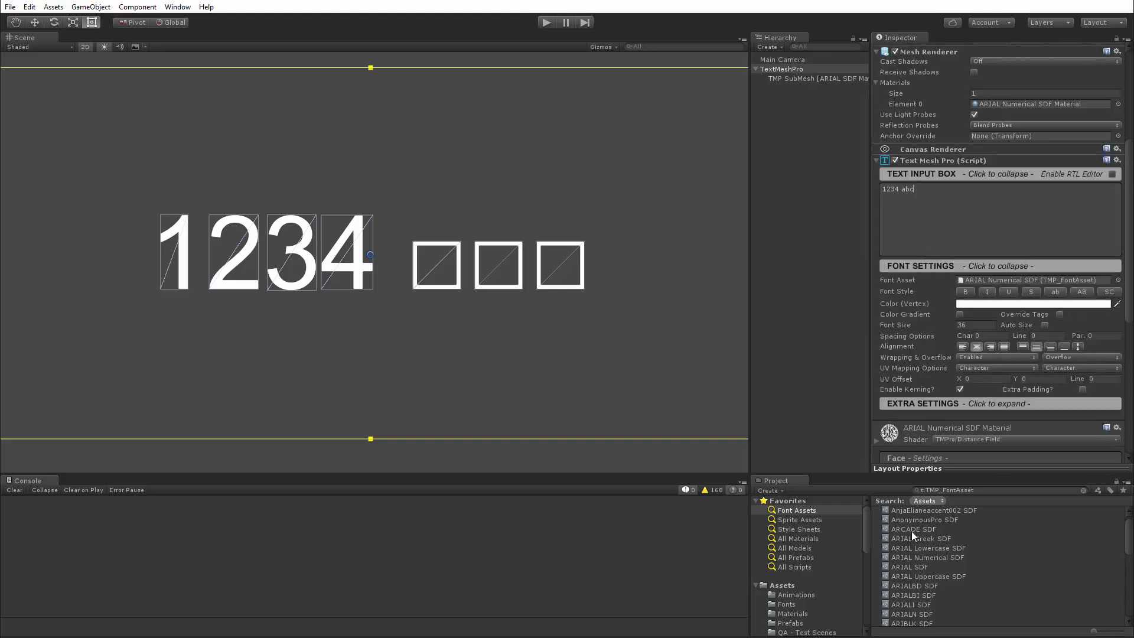
scroll(911, 530, up, 1)
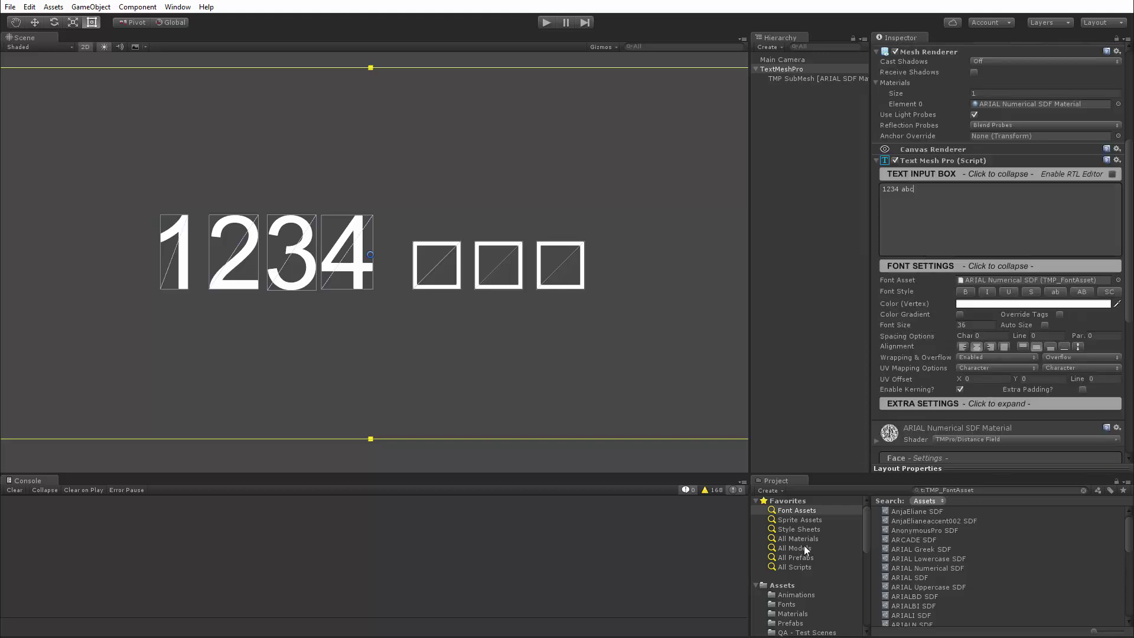
Step: Search the Project for 'tmp sett' and open the TMP Settings asset
click(982, 492)
text(tmp sett)
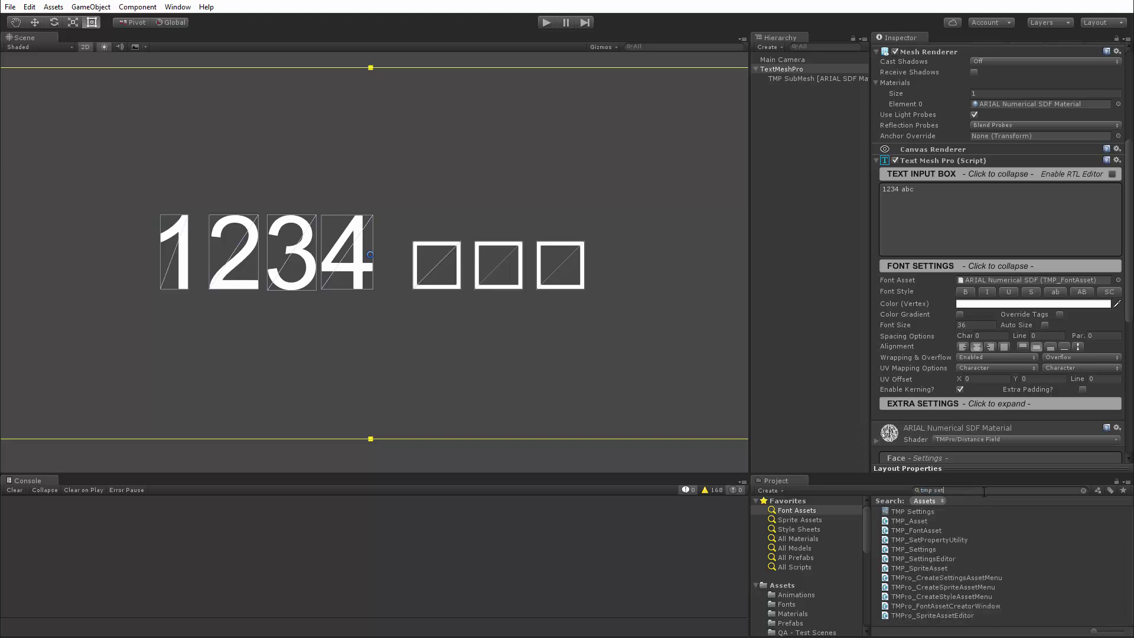
click(910, 512)
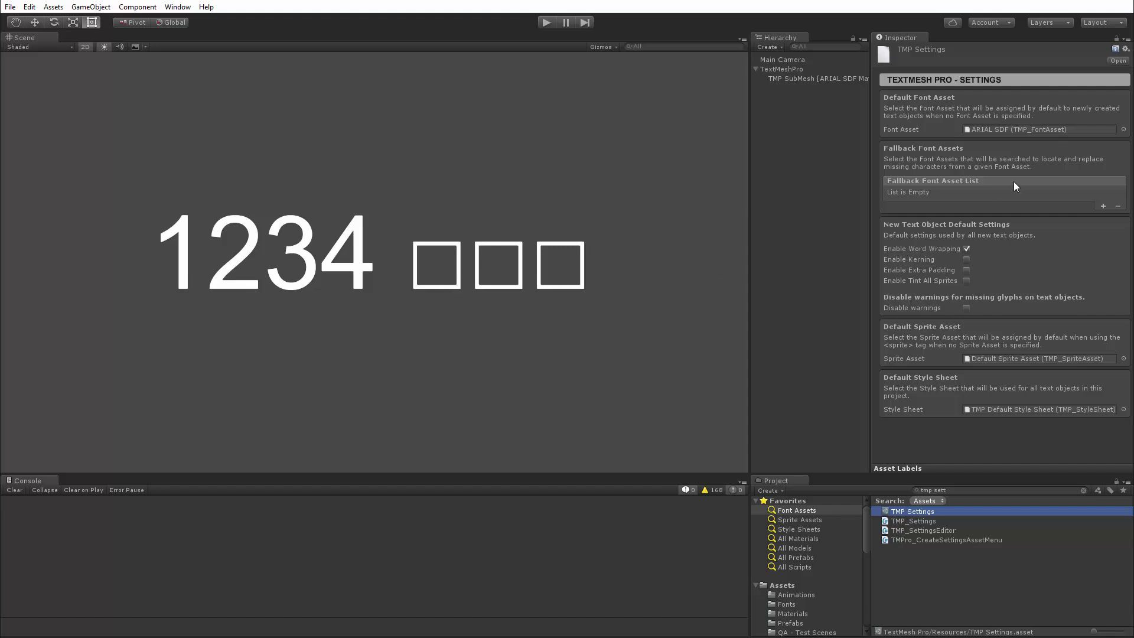
Step: Add a fallback font slot and assign IMPACT SDF to it
click(1103, 206)
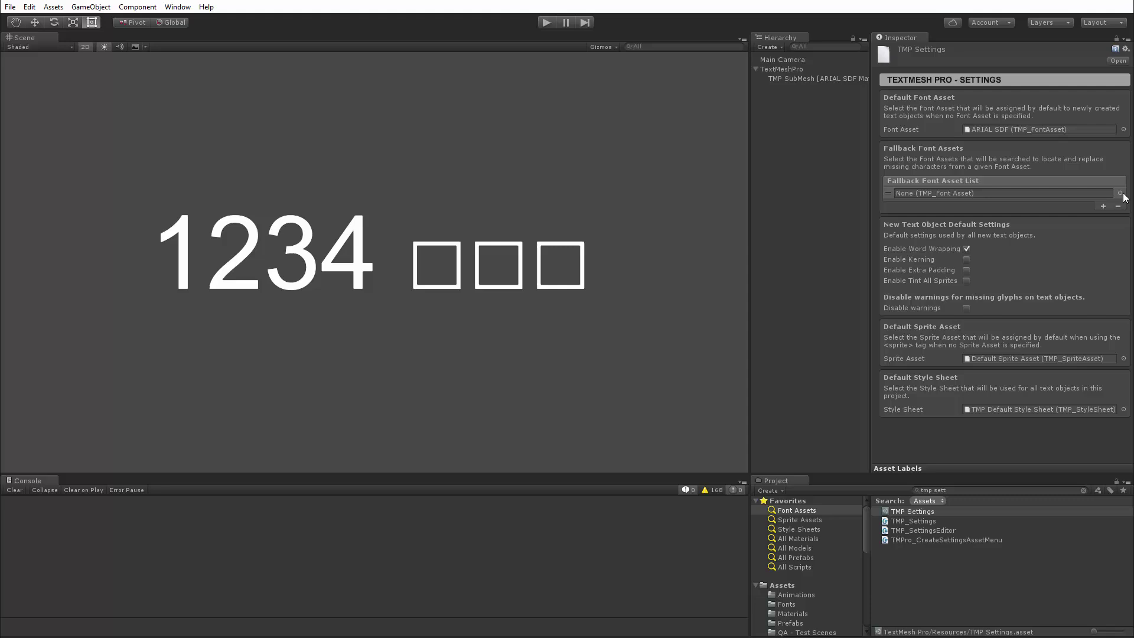
click(1119, 194)
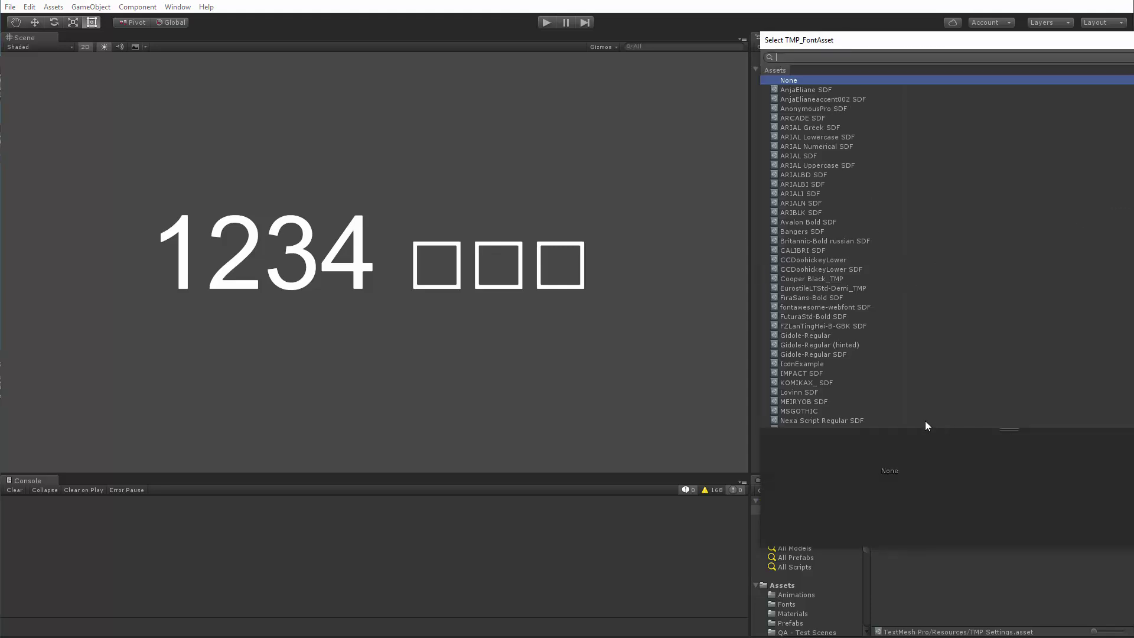
click(795, 373)
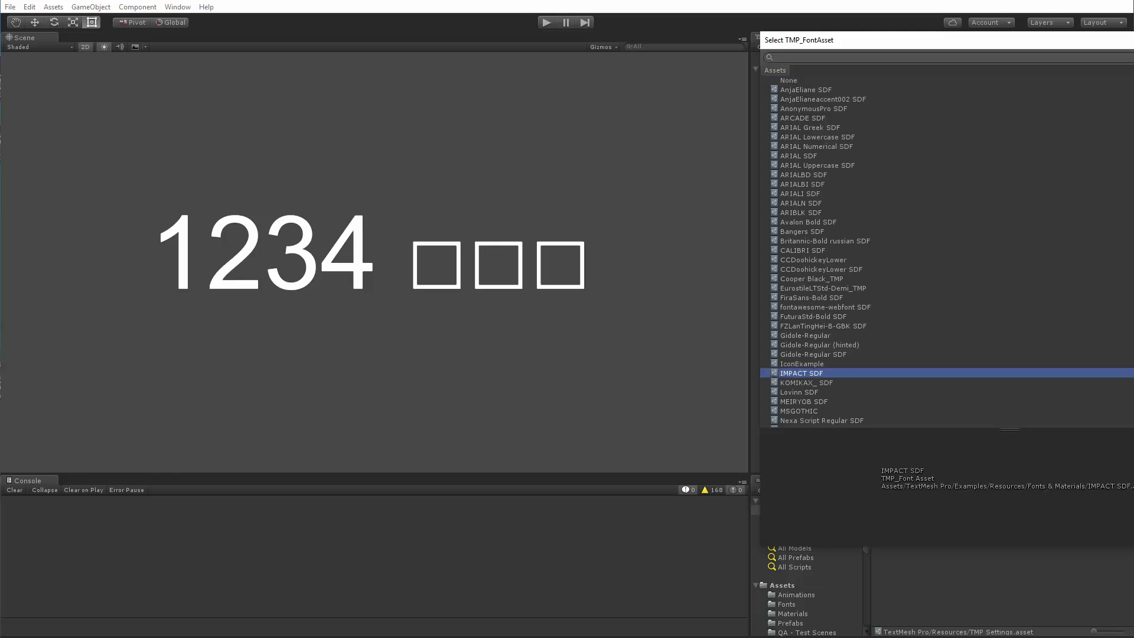
double_click(795, 373)
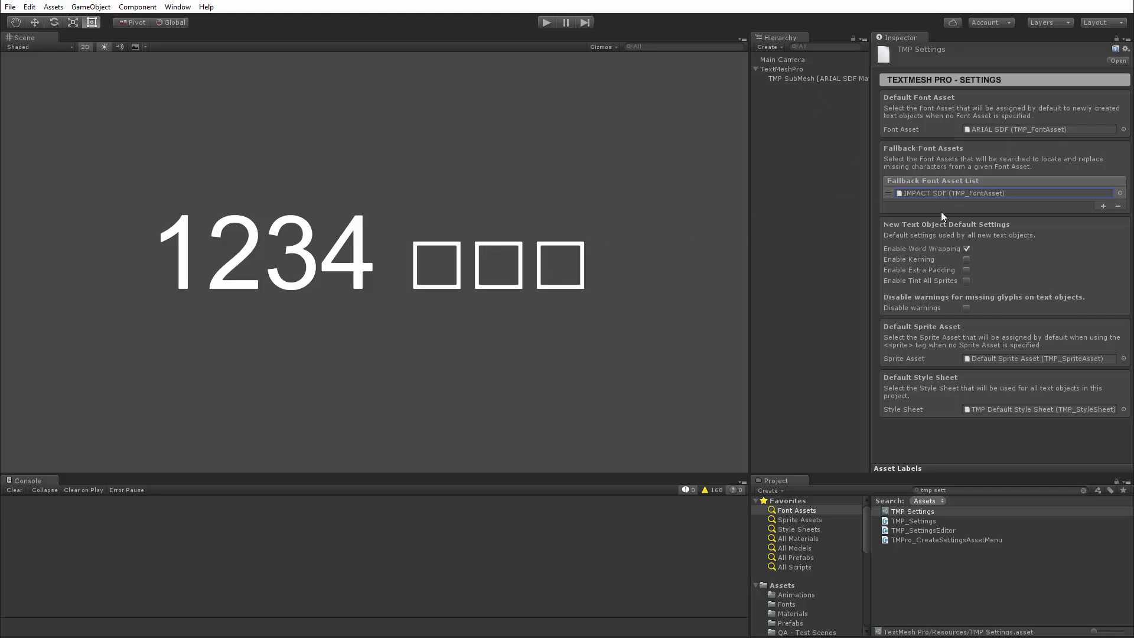
Step: Retype abc in the TextMeshPro text to check it, then trim the text back to 1234
click(781, 67)
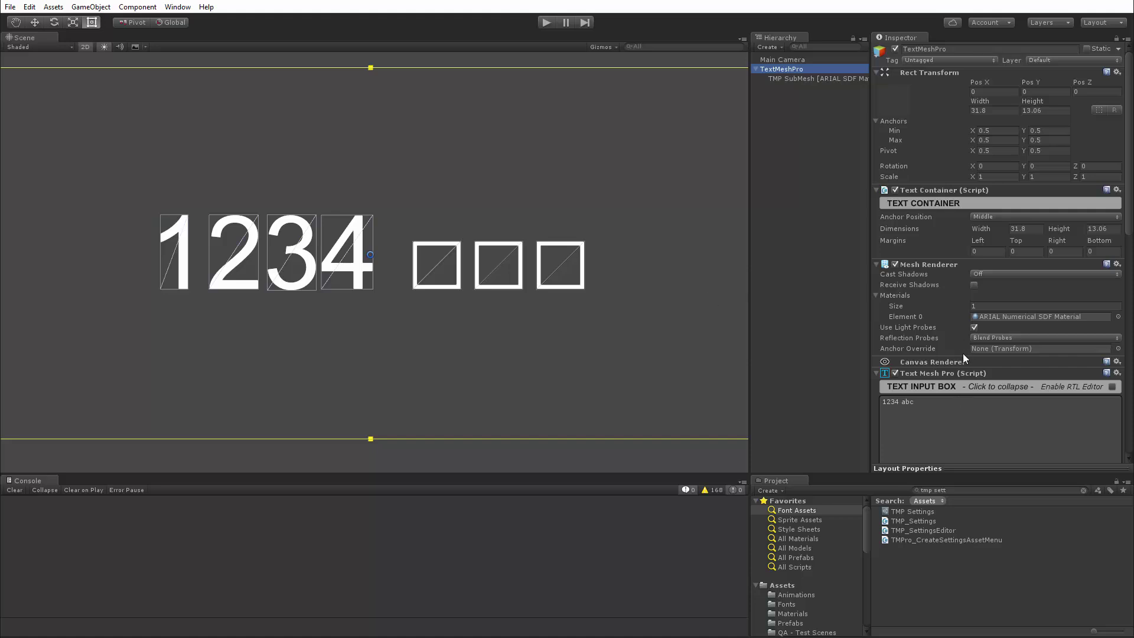
scroll(962, 353, down, 5)
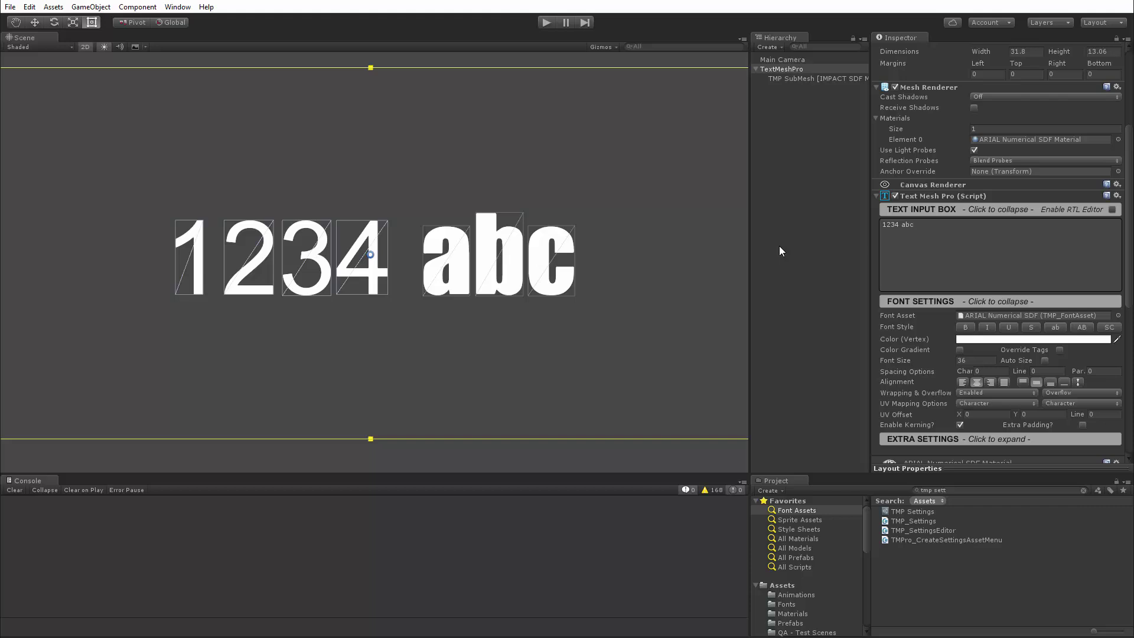
click(919, 224)
key(BackSpace)
key(BackSpace)
key(BackSpace)
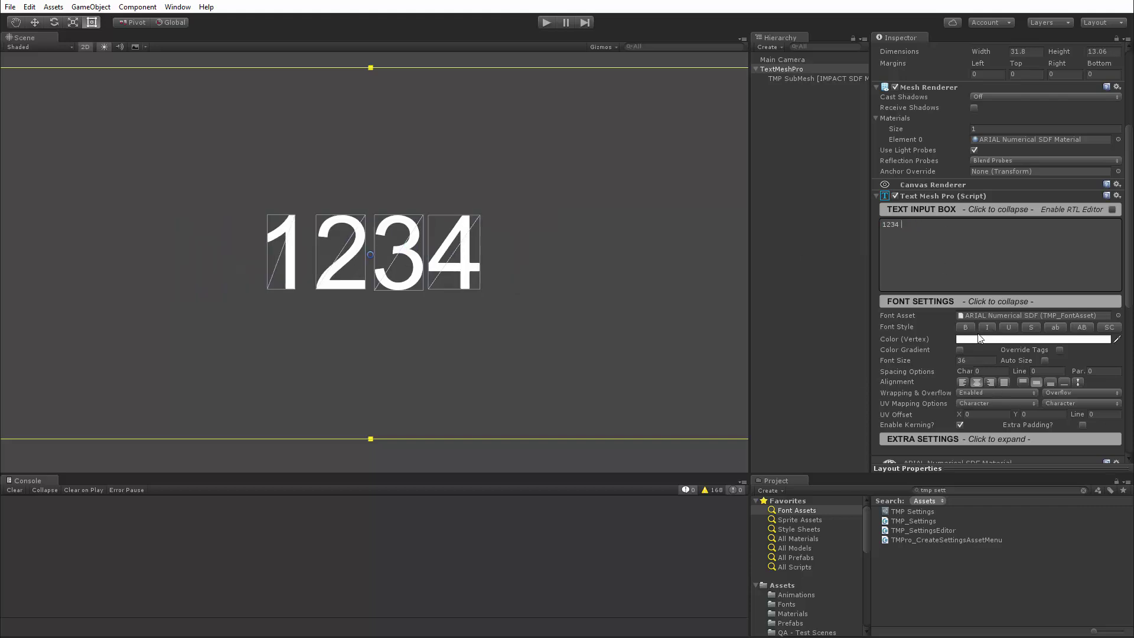
text(abc)
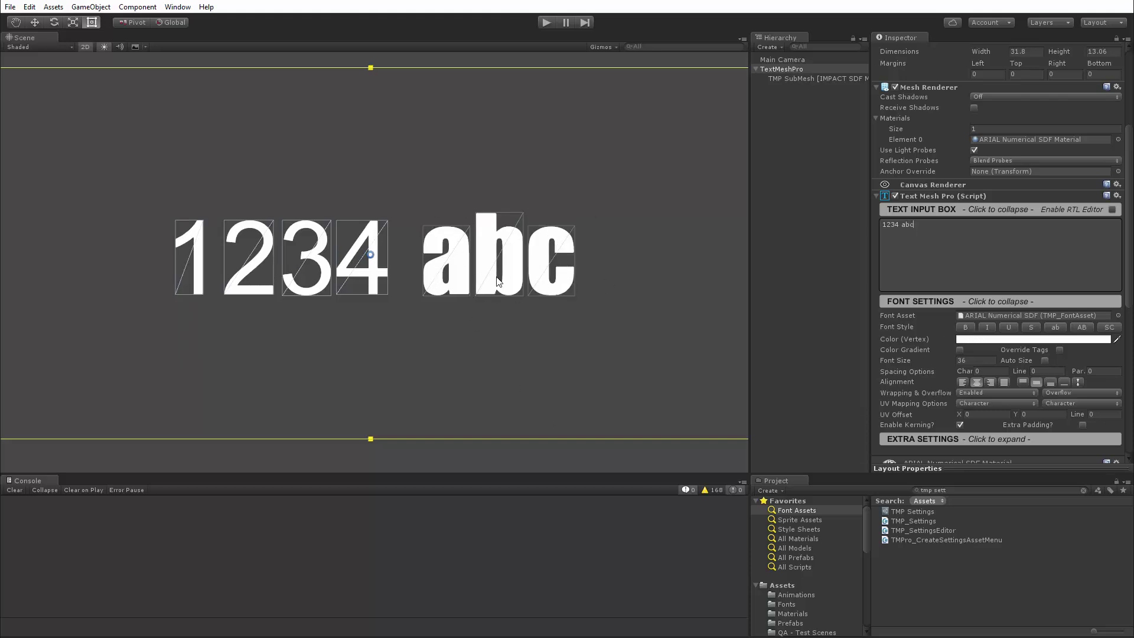
key(BackSpace)
key(BackSpace)
key(BackSpace)
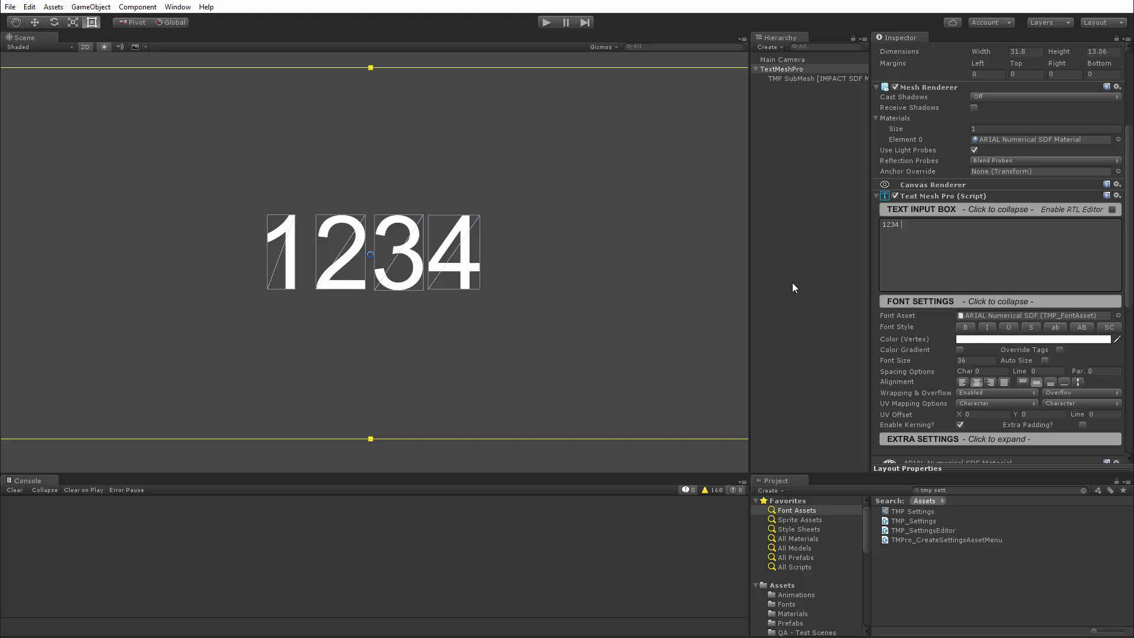
Step: In TMP Settings, replace the fallback font with ARIAL SDF
click(906, 511)
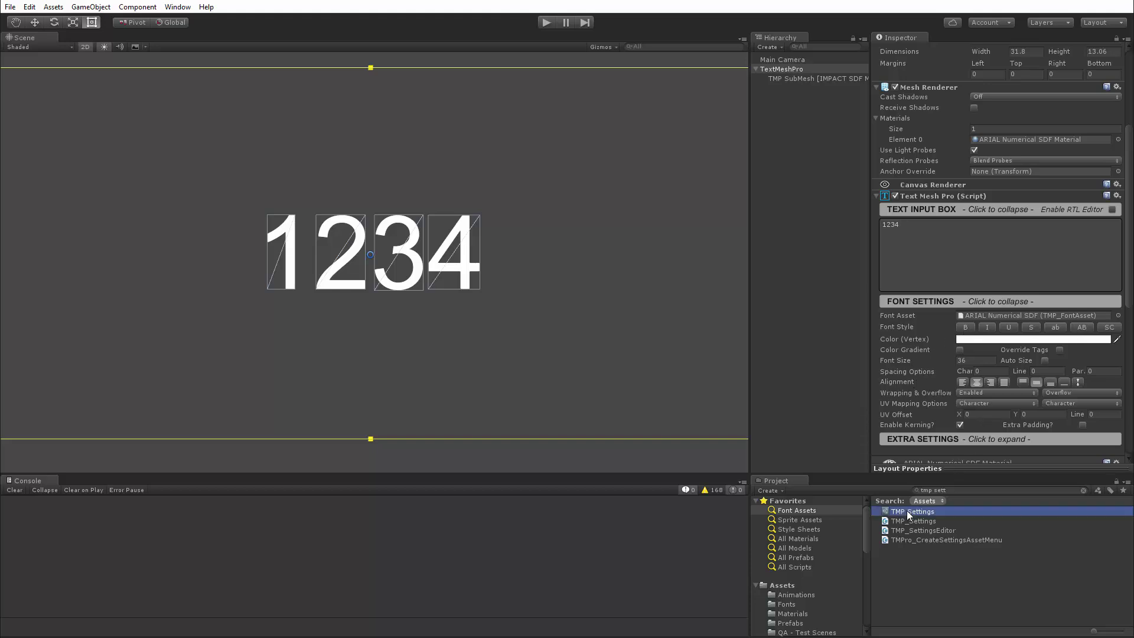
click(1121, 193)
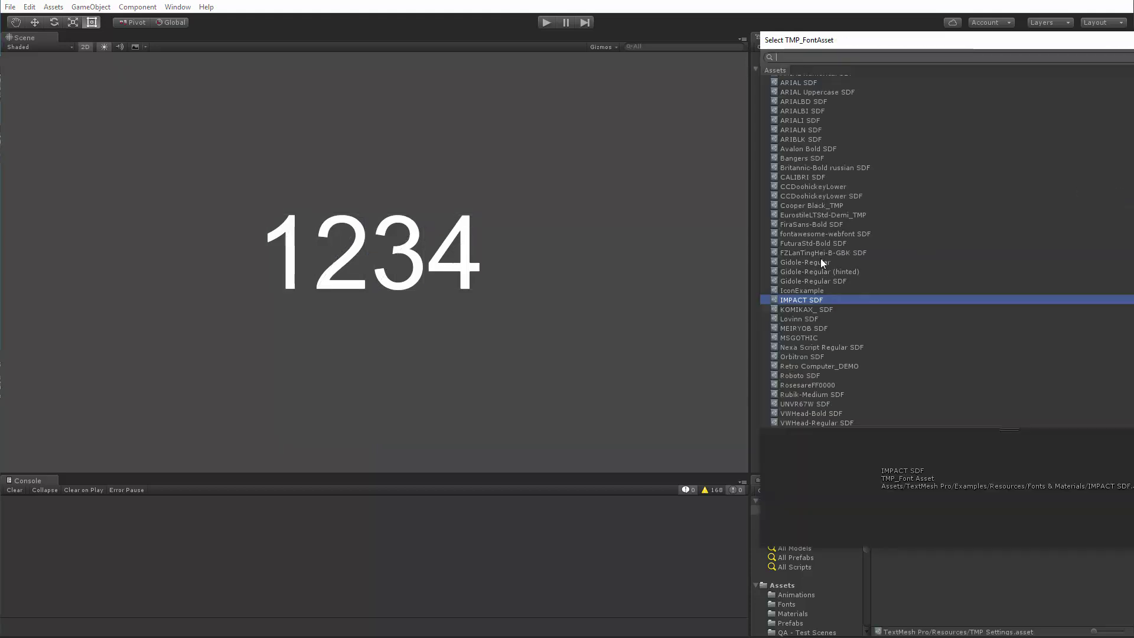
scroll(826, 136, up, 2)
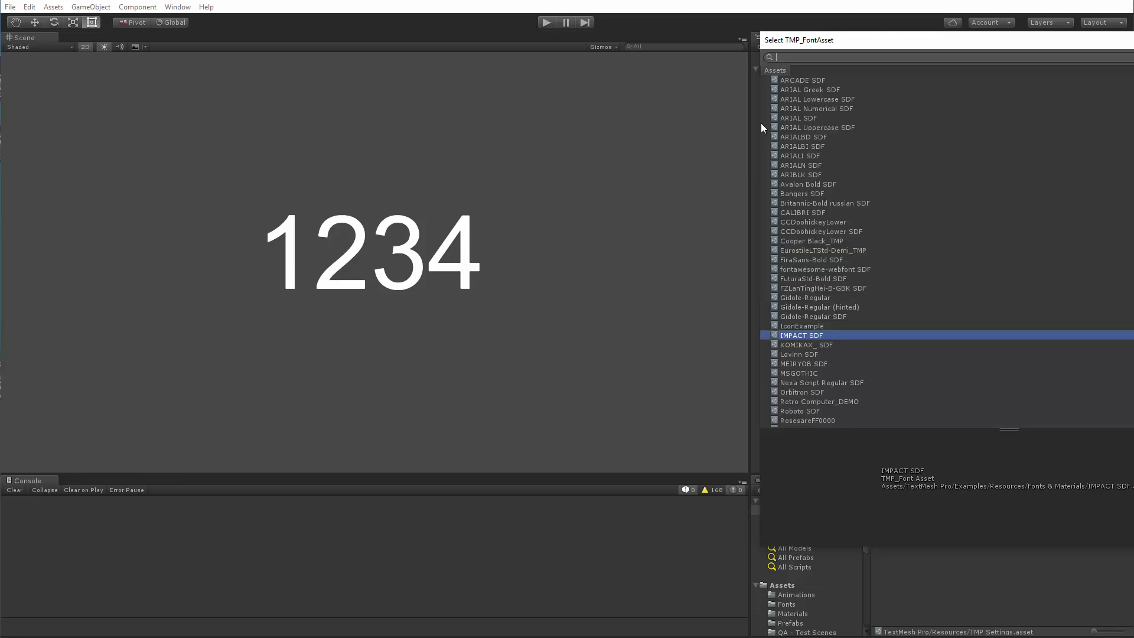
click(793, 117)
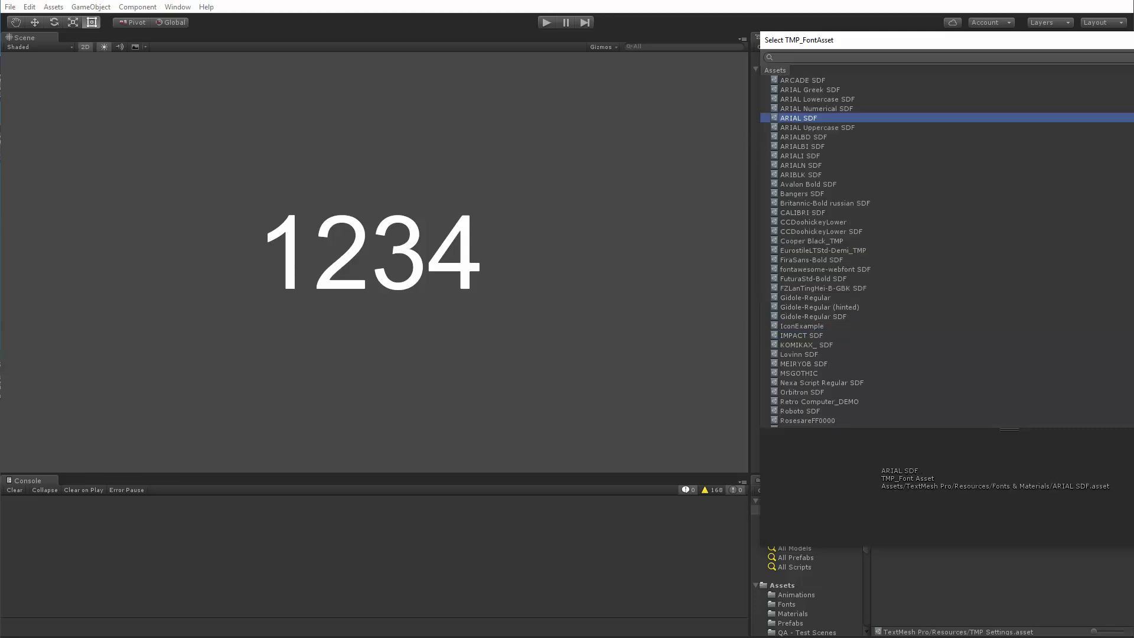
double_click(797, 118)
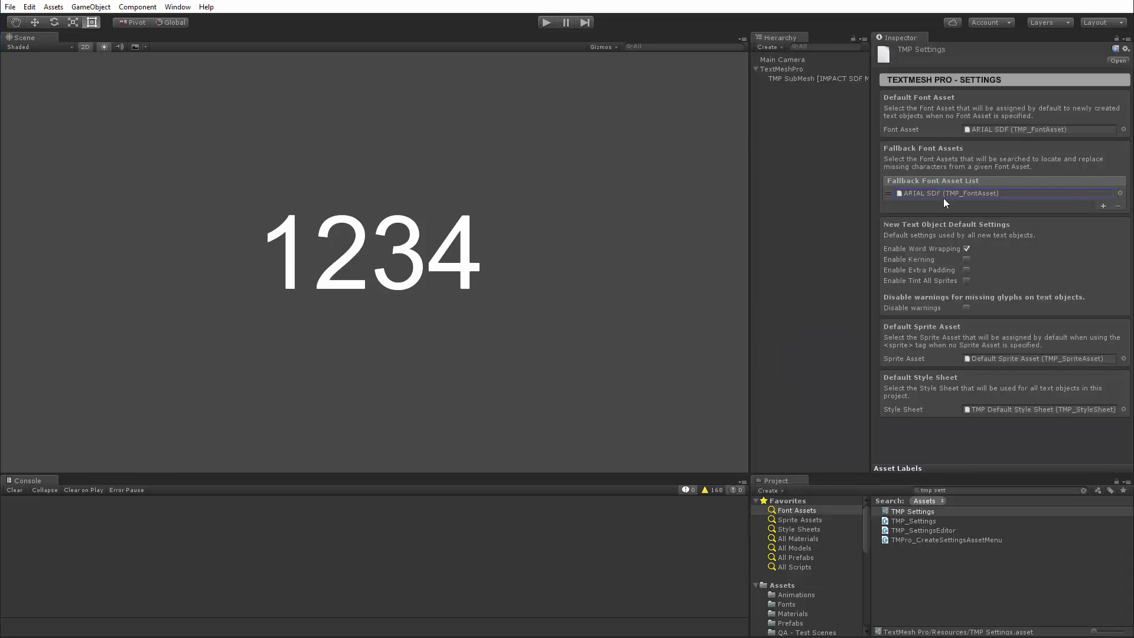
Step: Add abc after 1234 in the TextMeshPro text so it reads '1234 abc'
click(775, 69)
click(904, 407)
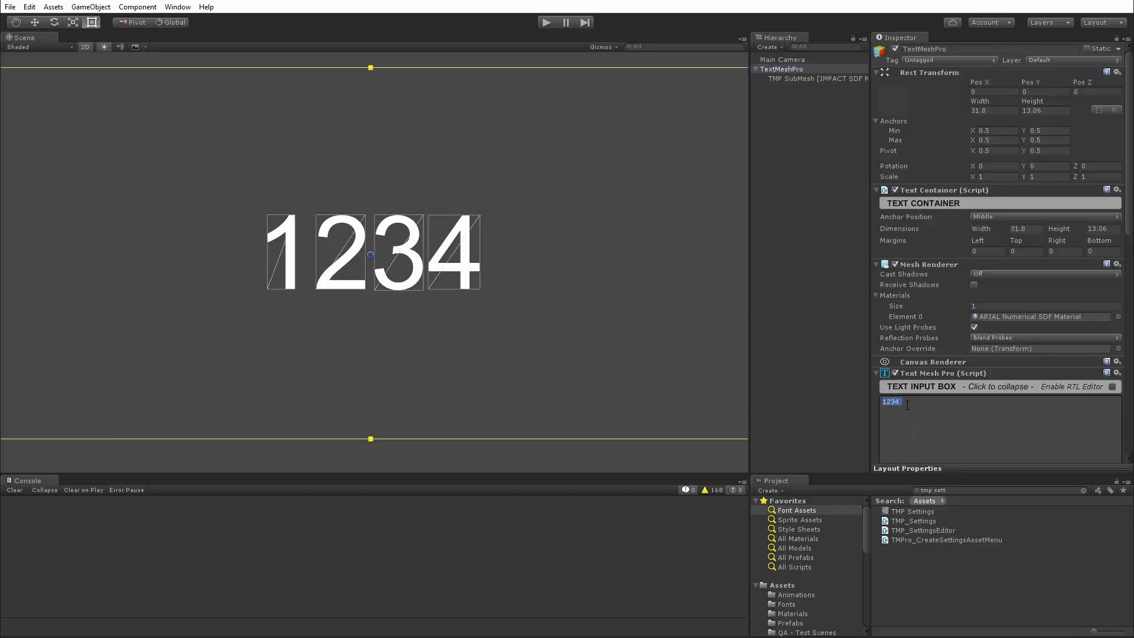
text(abc)
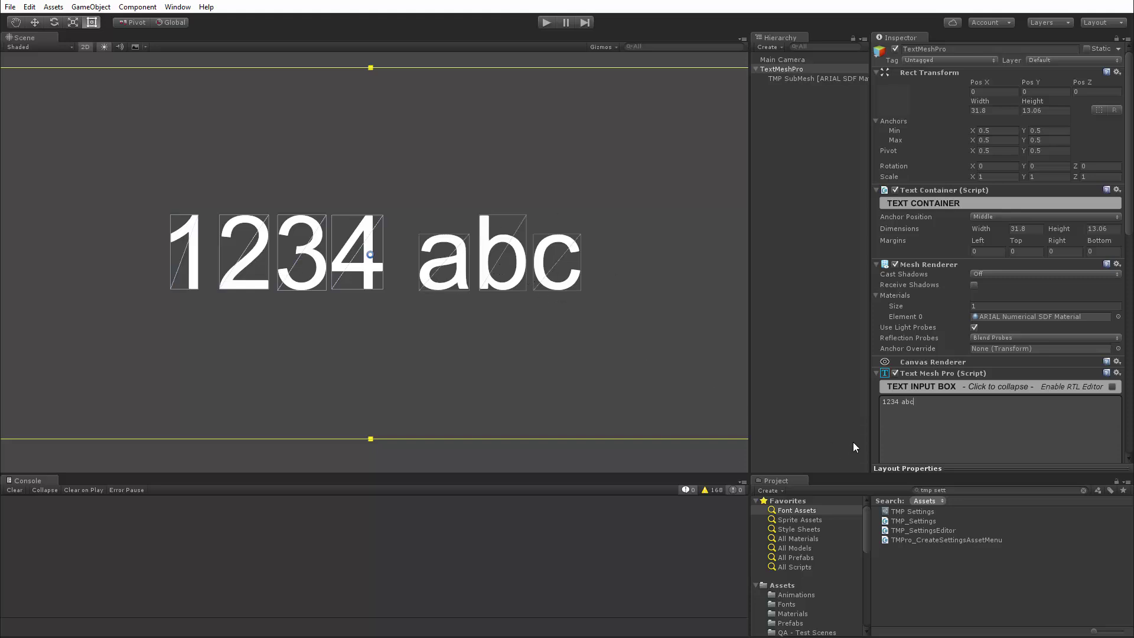
middle_drag(489, 283, 418, 272)
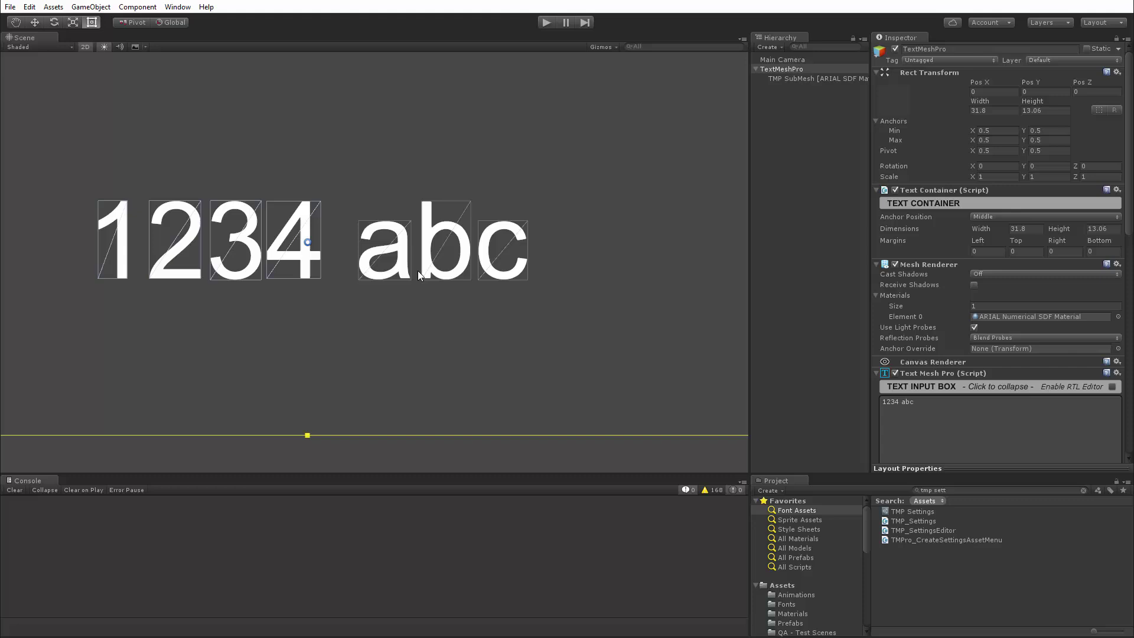
Step: Append \u03a9 to the text, shown as a missing-glyph box, and select TMP Settings
click(922, 402)
text(\u)
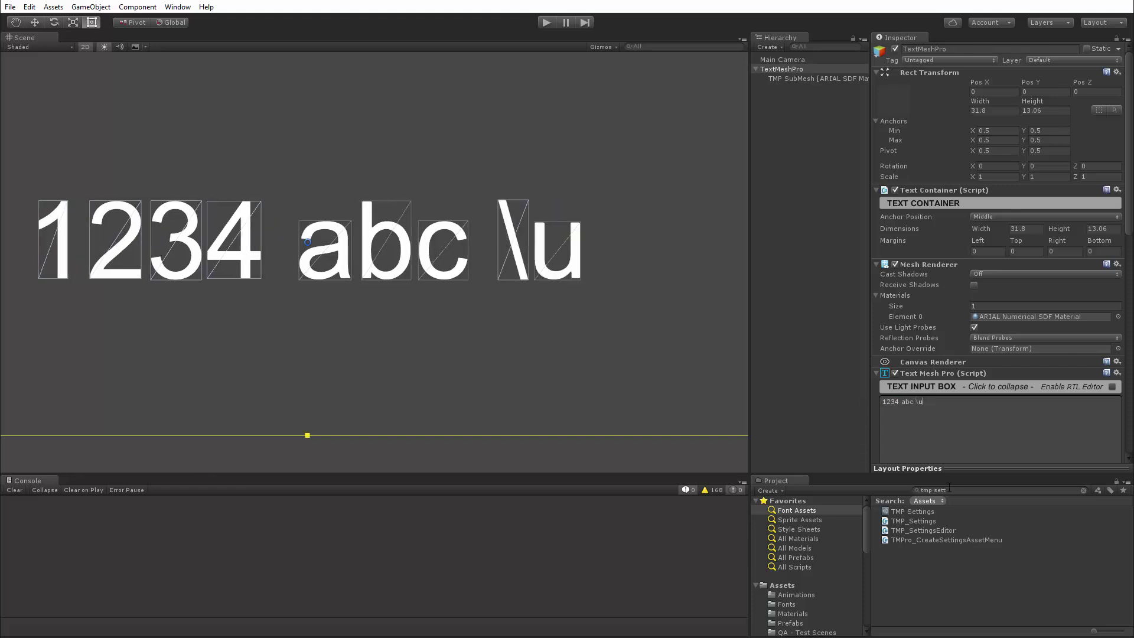
text(03)
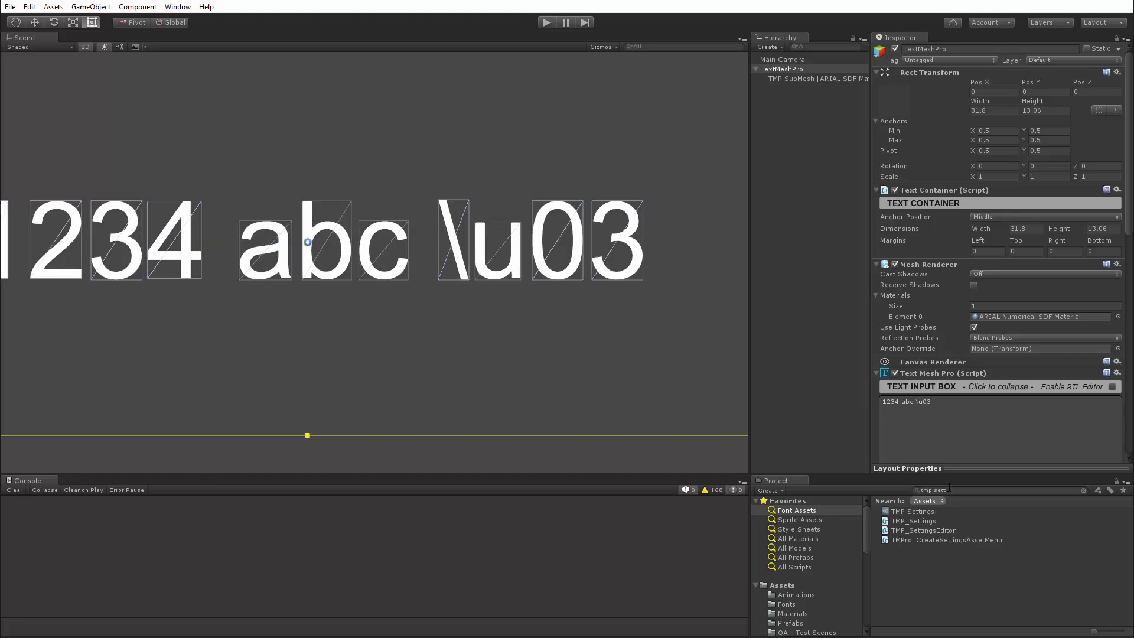
text(a9)
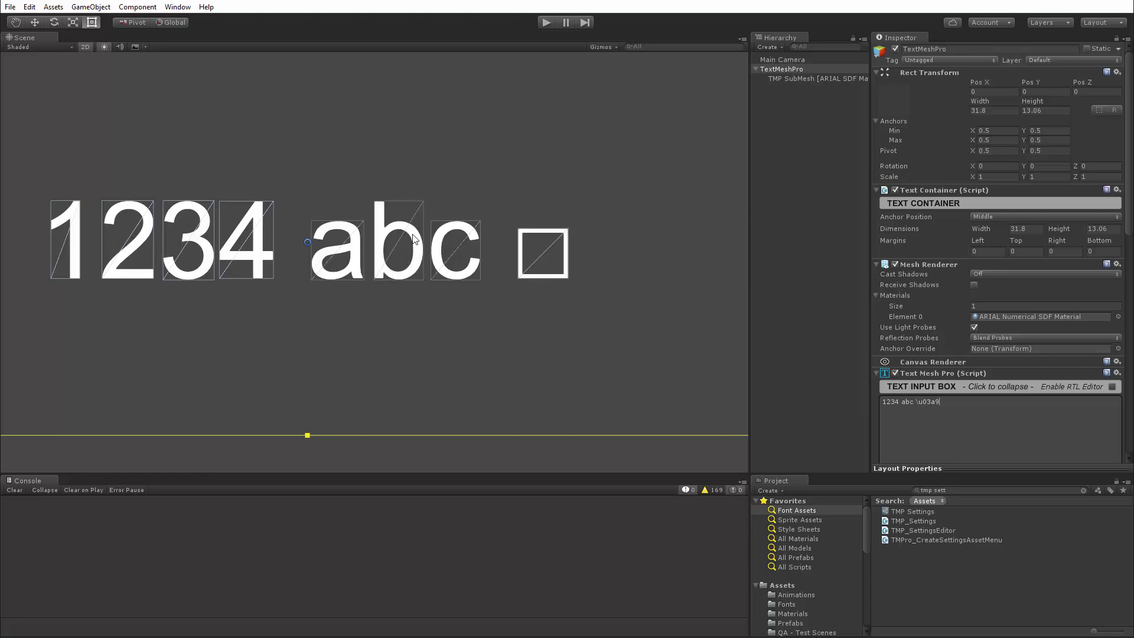
click(914, 512)
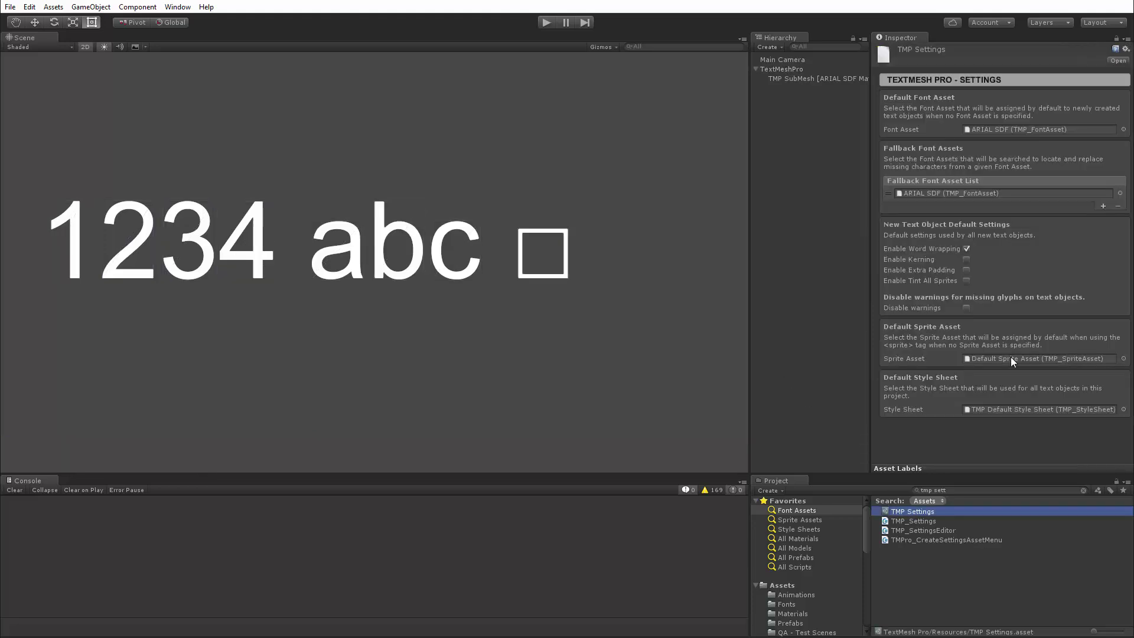
Step: Add a second fallback font slot holding ARIAL Greek SDF
click(1103, 205)
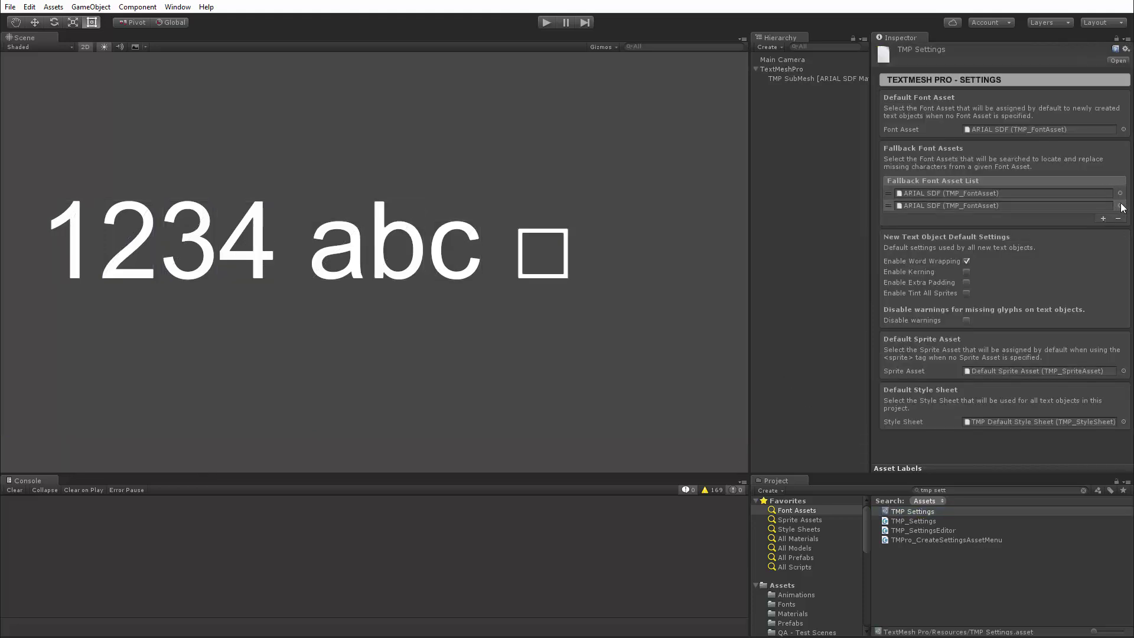
click(1121, 206)
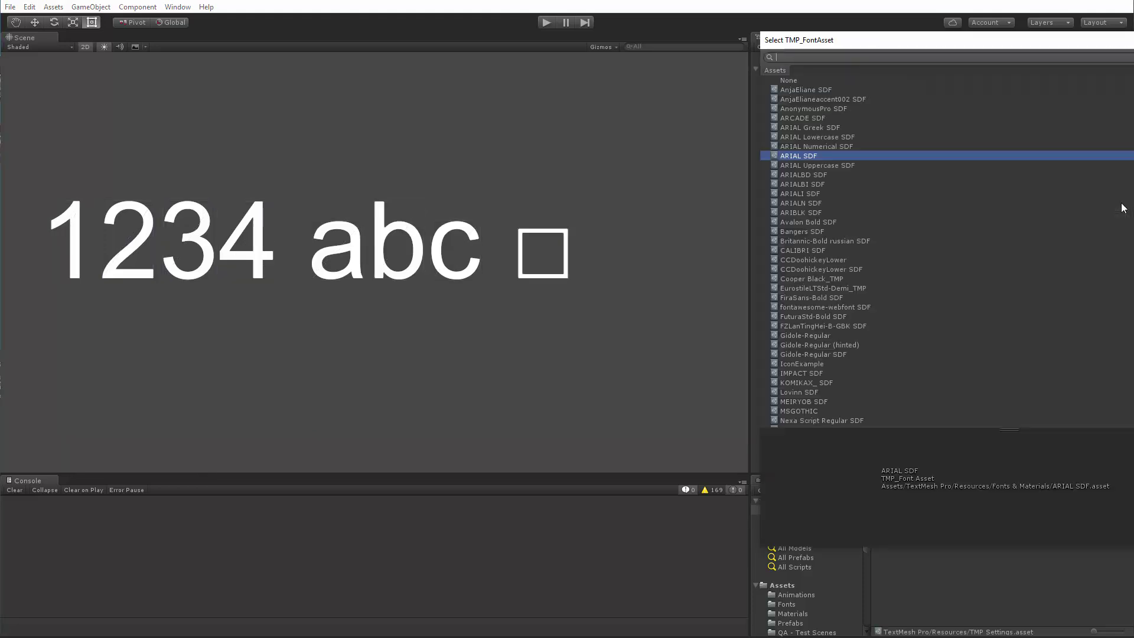
click(802, 128)
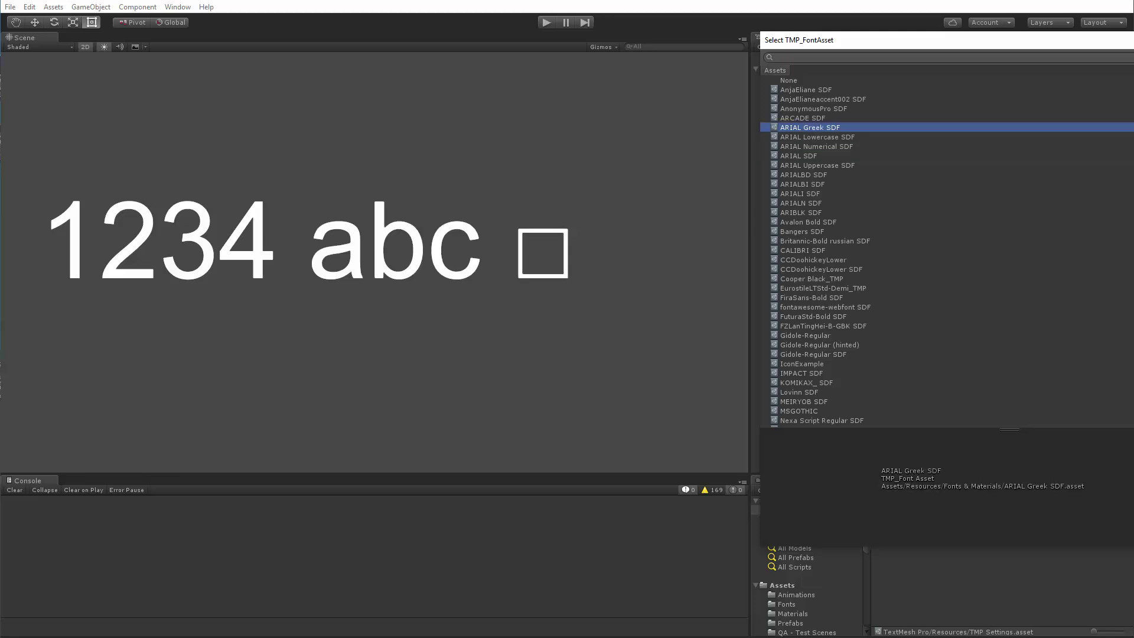
double_click(803, 127)
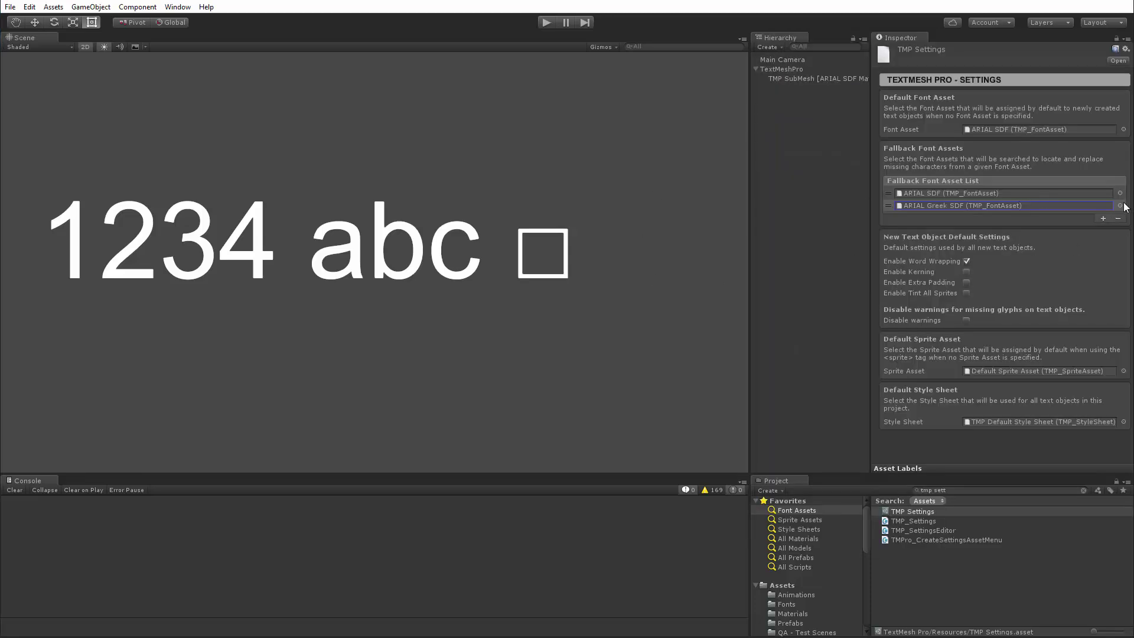
Step: Add a third fallback font slot holding fontawesome-webfont SDF
click(1102, 217)
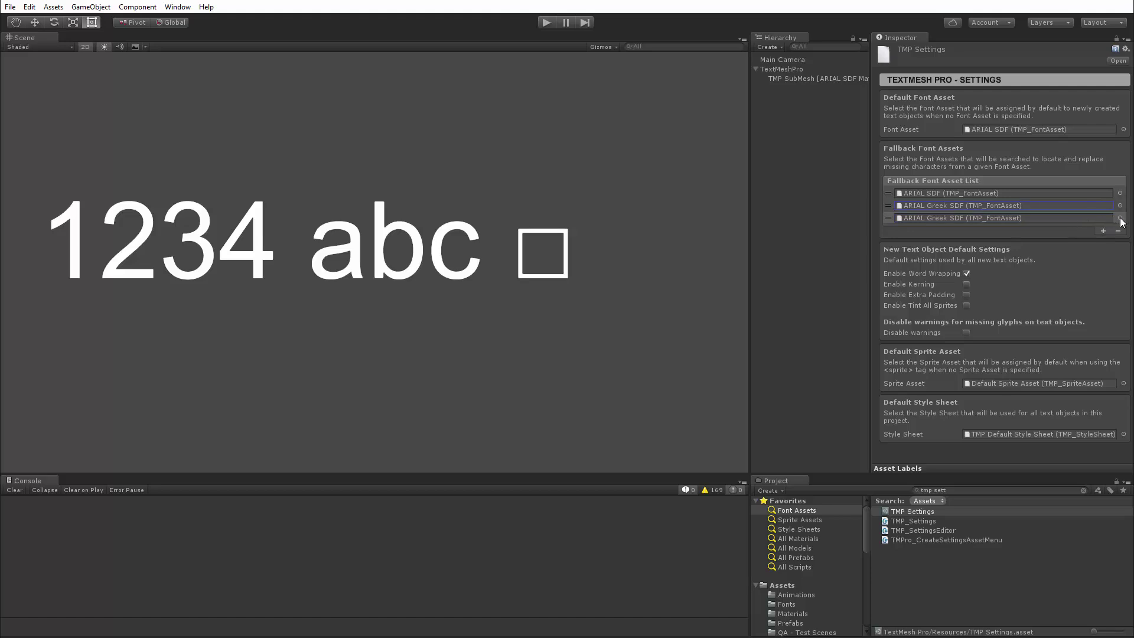
click(1120, 217)
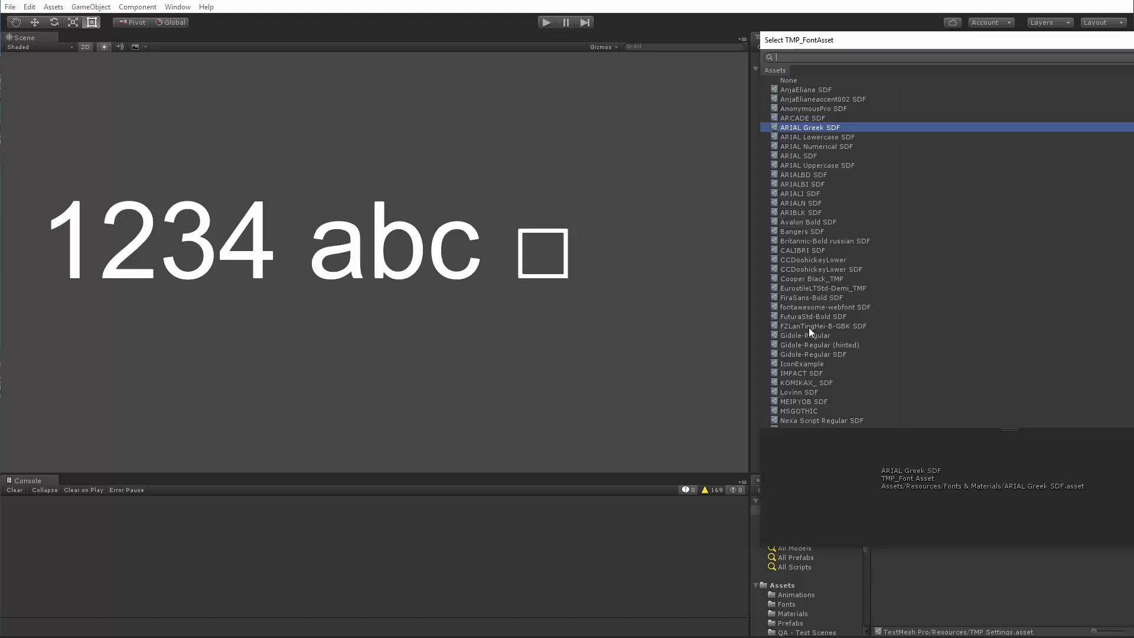
click(803, 306)
key(Return)
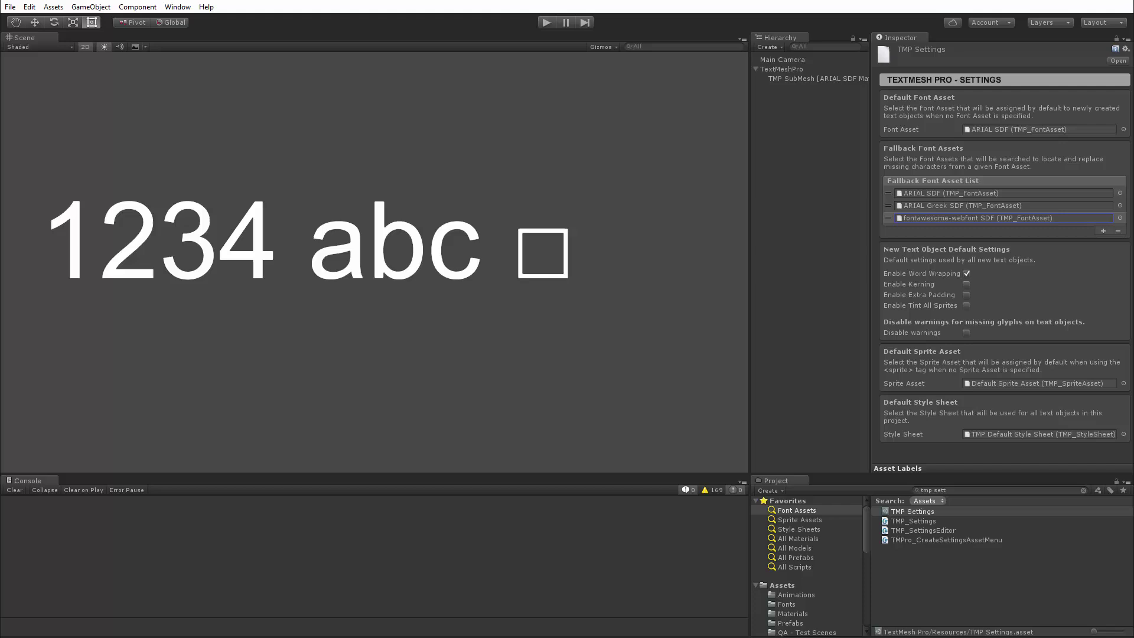
Step: Center-align the TextMeshPro text and append the apple icon code \U0000f179ff
click(778, 70)
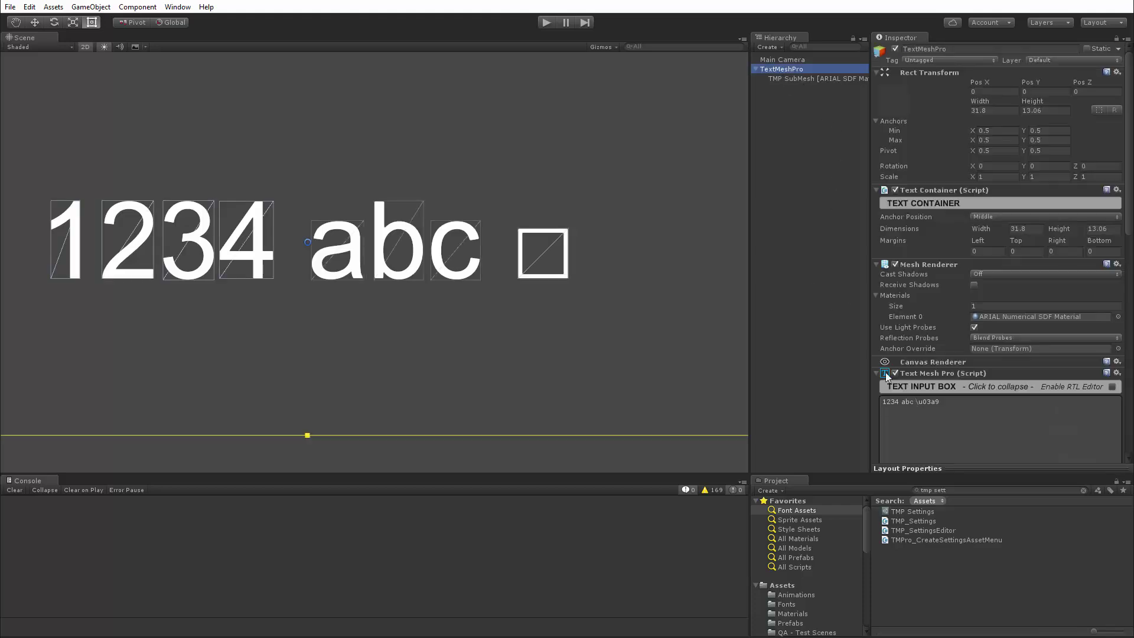
scroll(978, 314, down, 4)
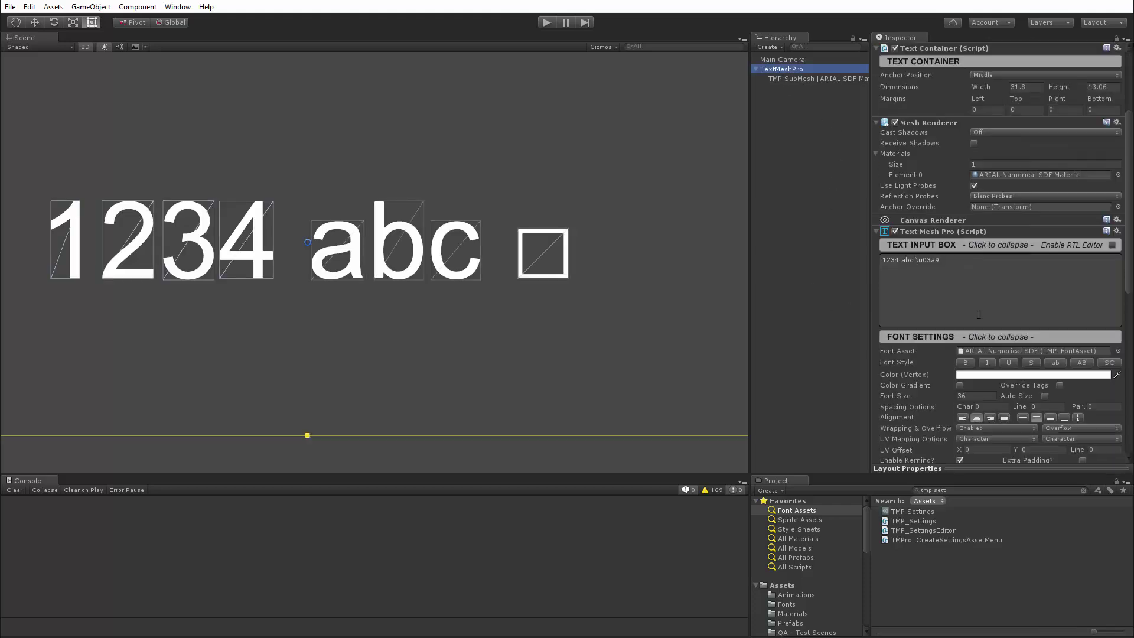
click(976, 417)
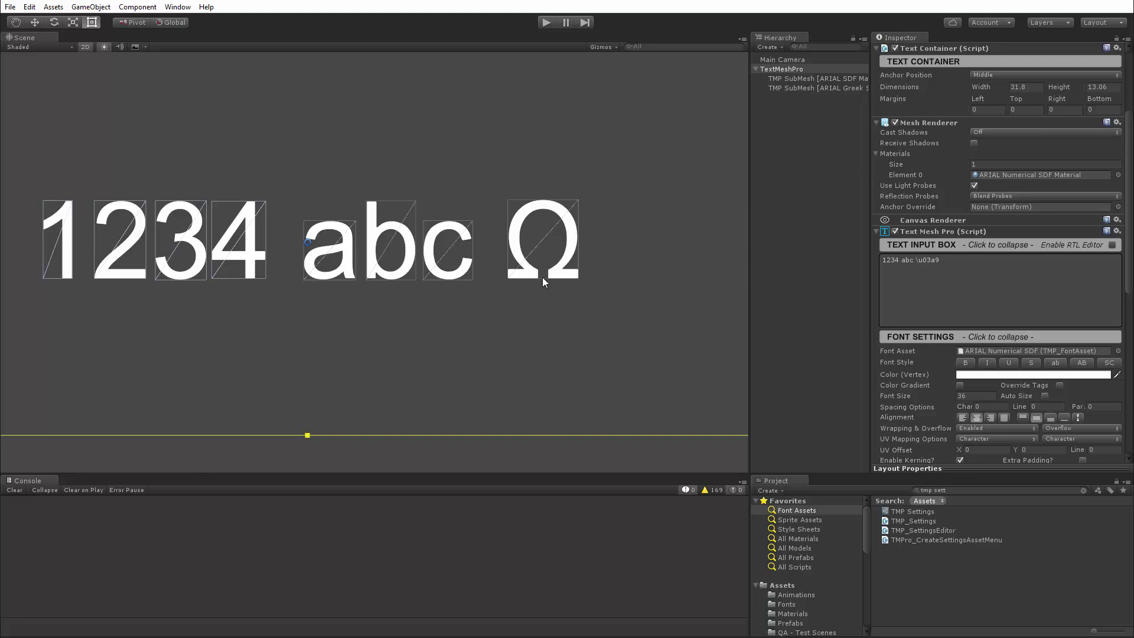
click(943, 264)
click(1002, 322)
text(\)
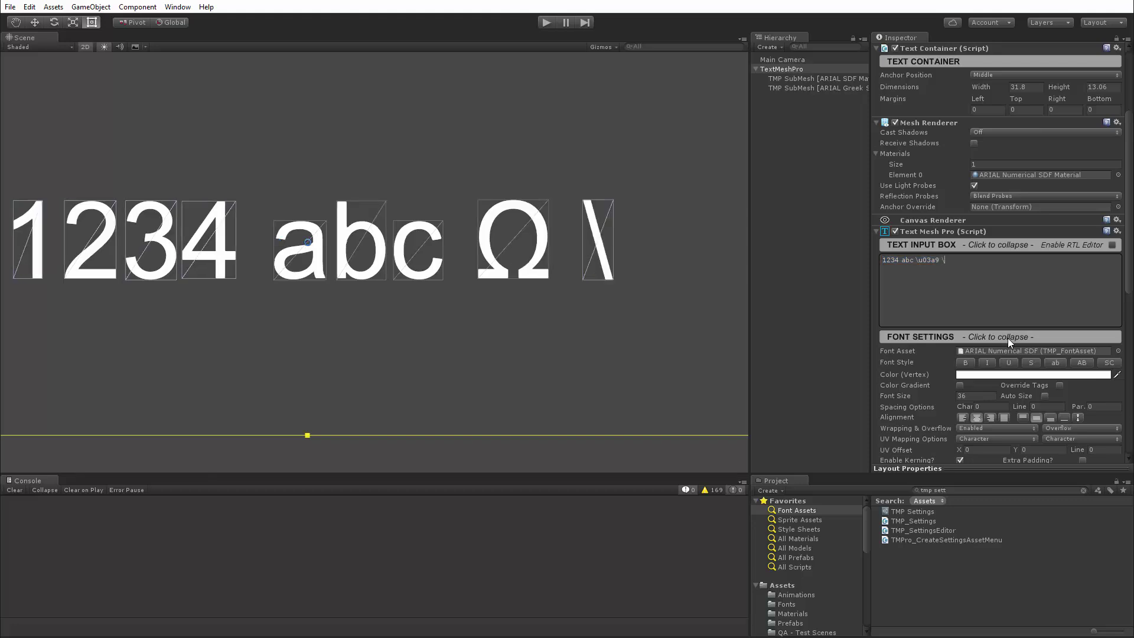
text(U00)
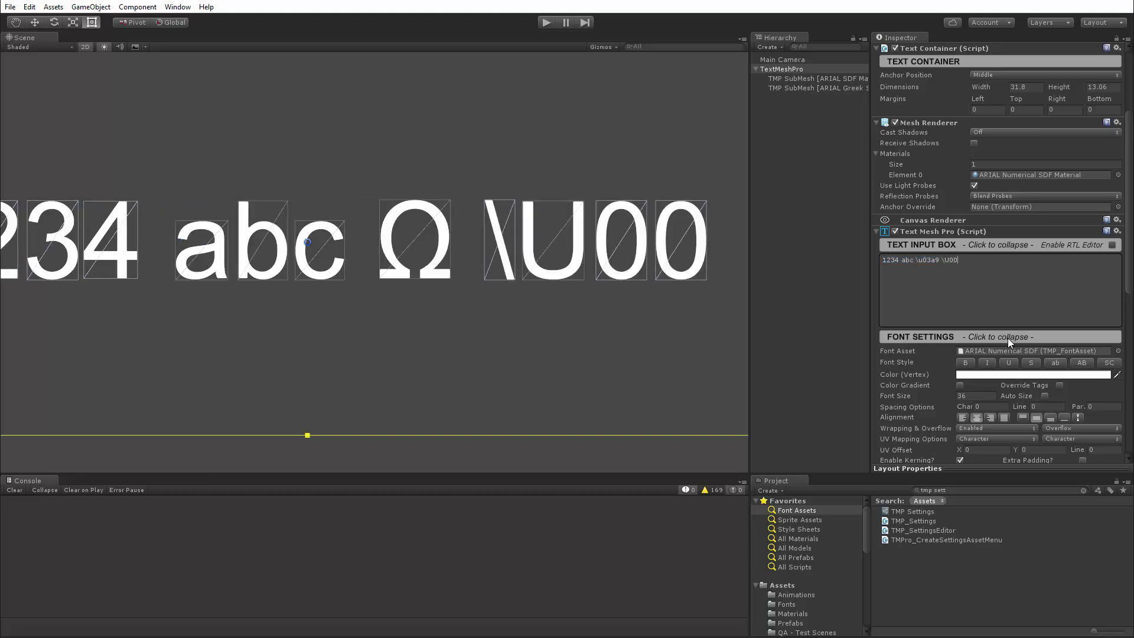
text(00f179)
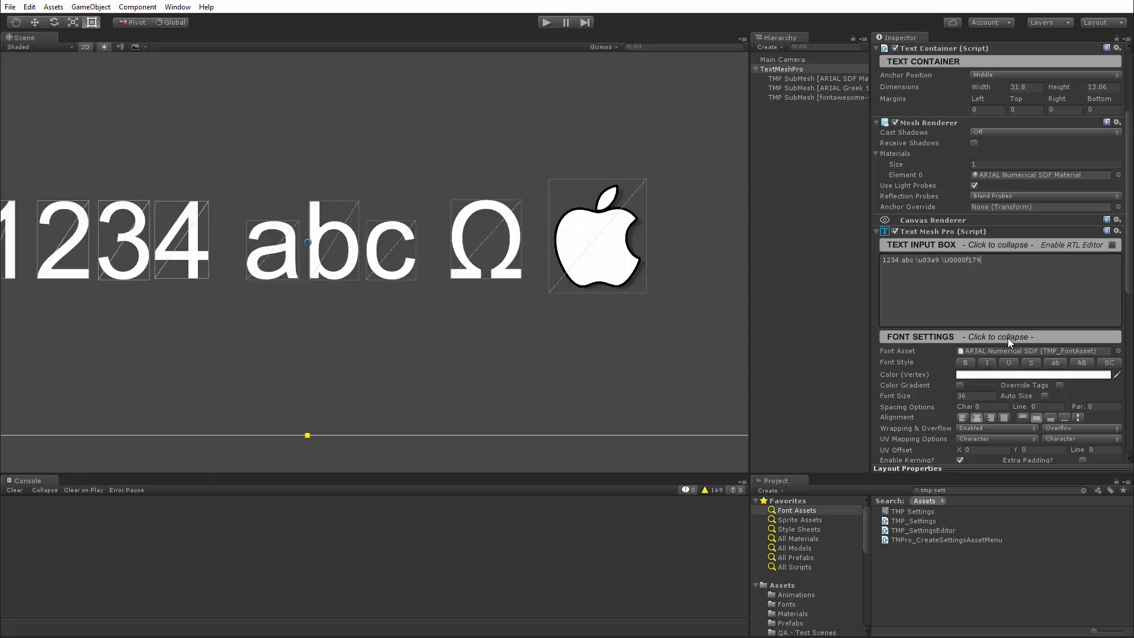
text(f)
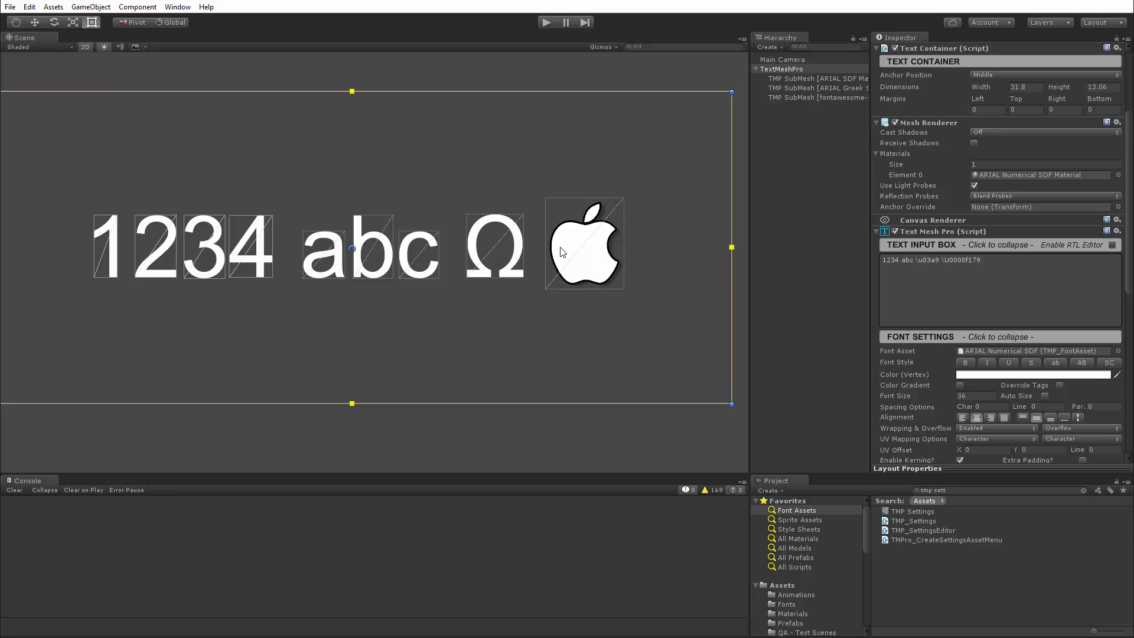
text(f)
Step: Align the text left and top, then resize its box back to one line at width 30.98
click(962, 417)
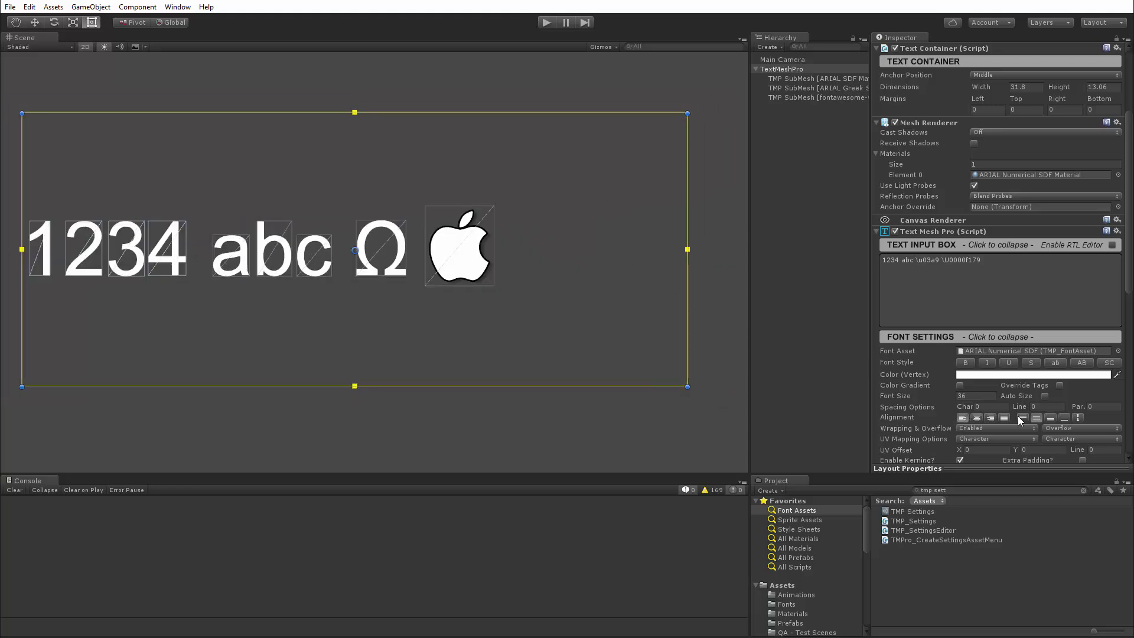
click(1022, 417)
middle_drag(406, 268, 407, 268)
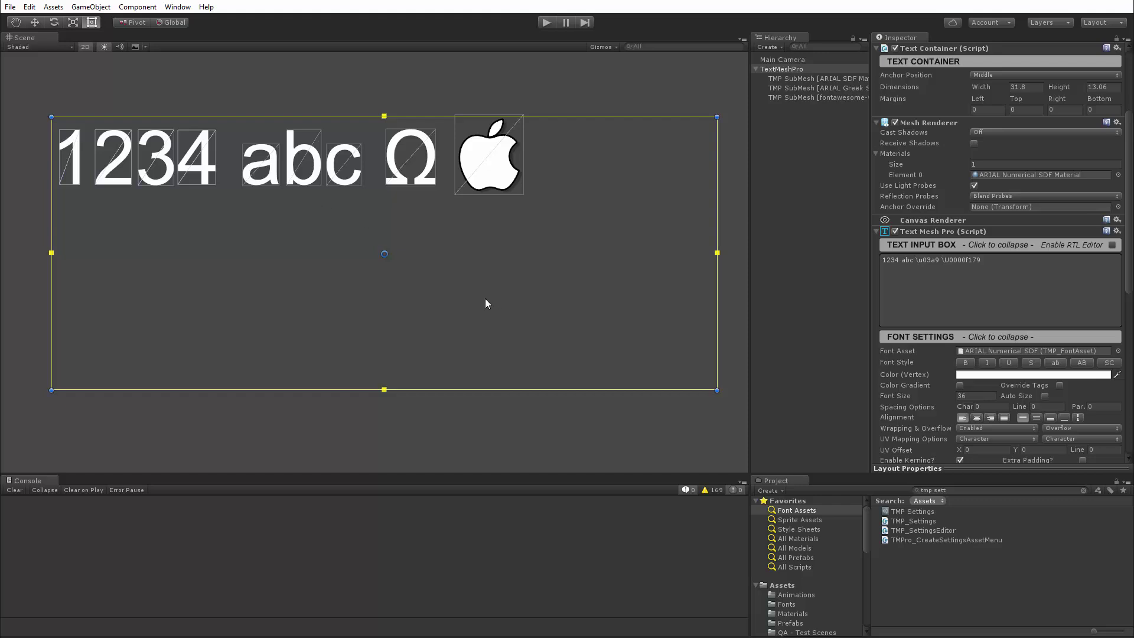
drag(716, 318, 701, 259)
middle_drag(392, 277, 400, 291)
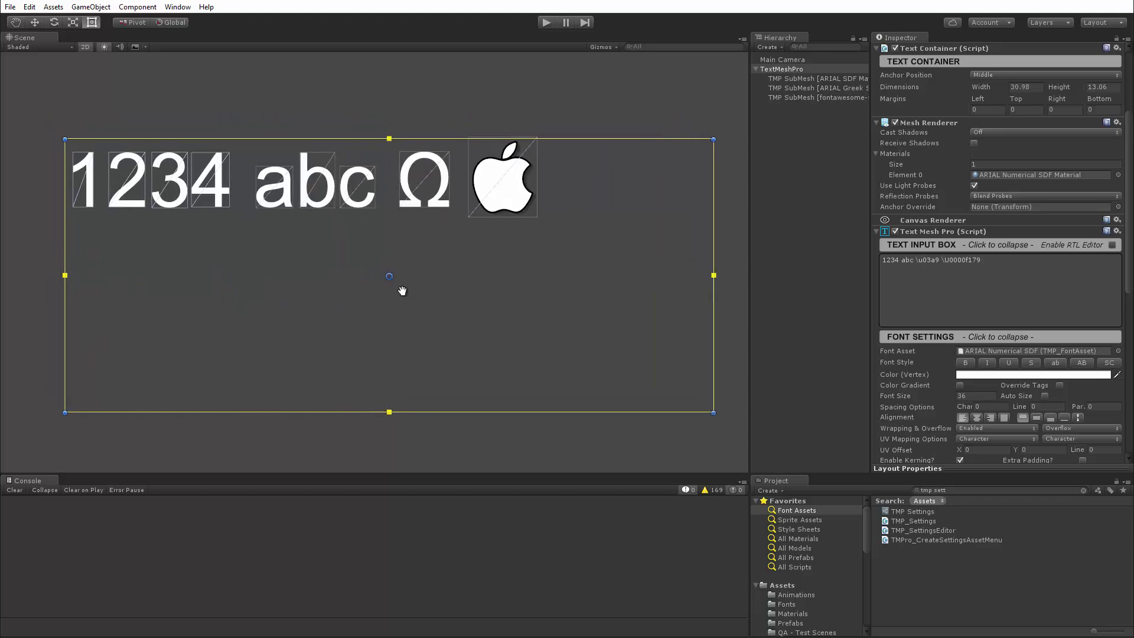
scroll(397, 298, up, 1)
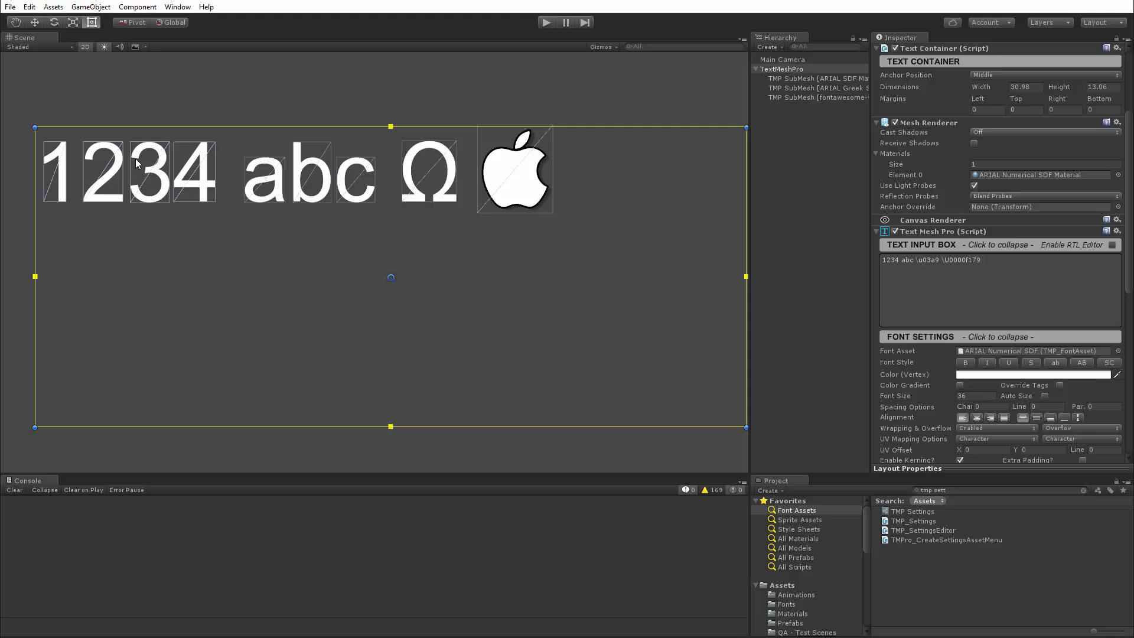
click(761, 174)
click(784, 71)
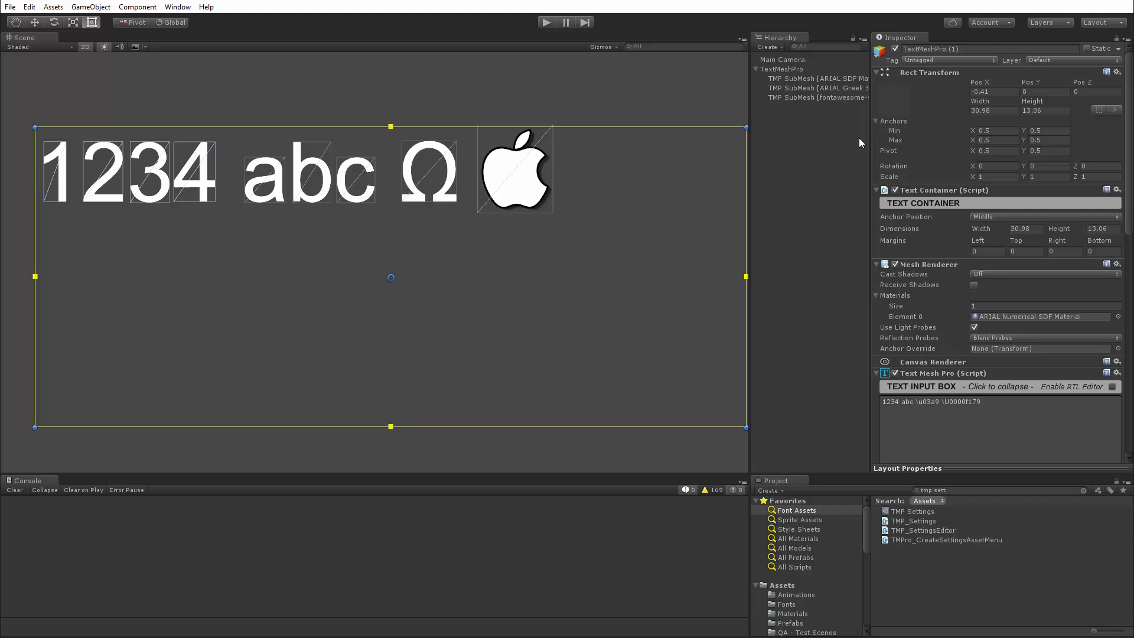
drag(503, 237, 502, 366)
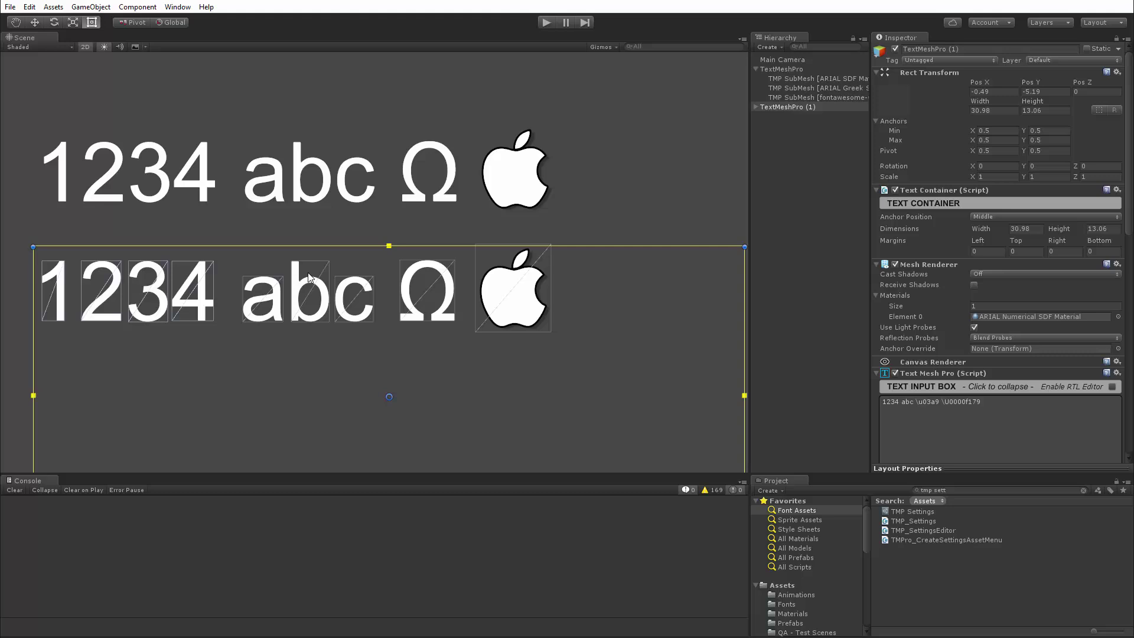
mouse_move(284, 405)
mouse_down()
mouse_move(299, 319)
mouse_move(291, 400)
mouse_up()
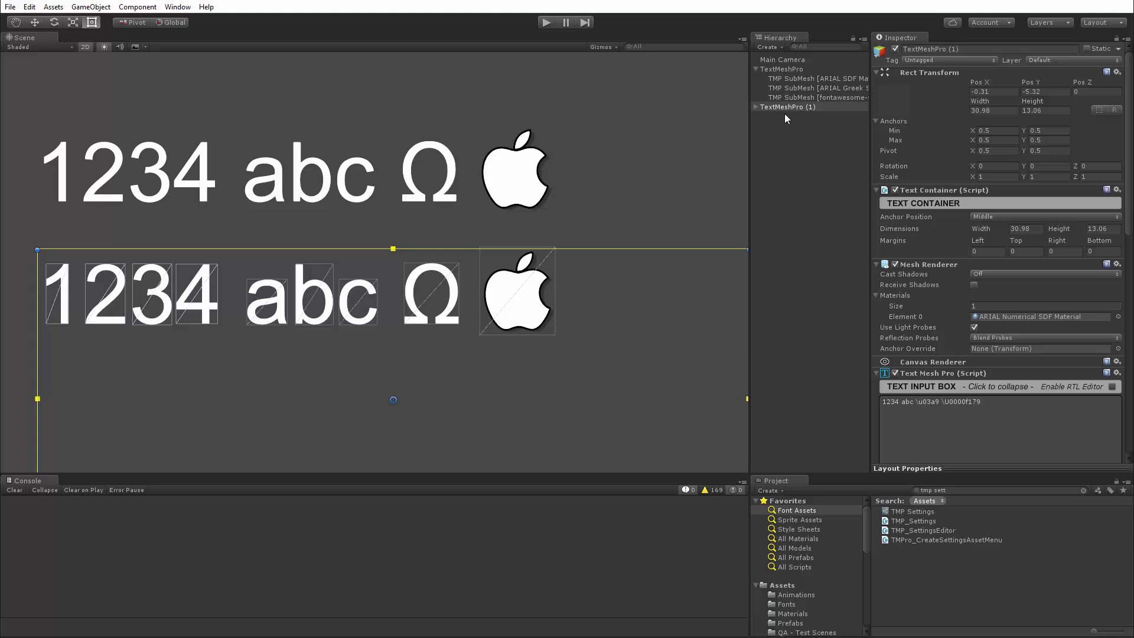
mouse_move(440, 389)
mouse_down()
mouse_move(431, 263)
mouse_move(440, 278)
mouse_move(430, 388)
mouse_move(444, 378)
mouse_move(433, 371)
mouse_move(441, 384)
mouse_move(455, 285)
mouse_move(435, 406)
mouse_up()
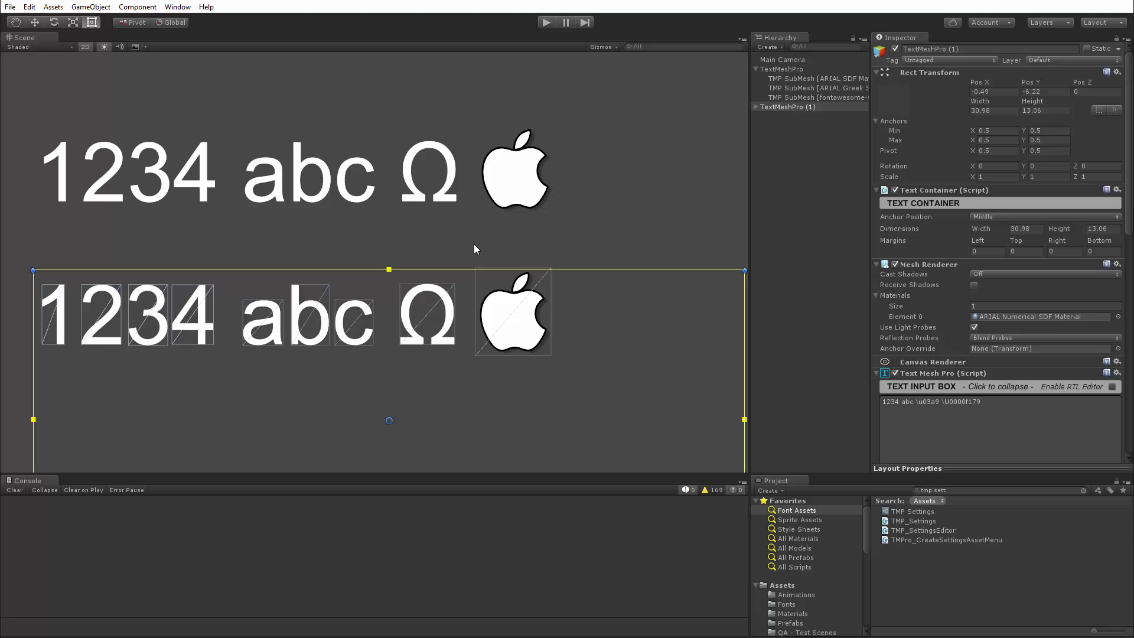
click(799, 167)
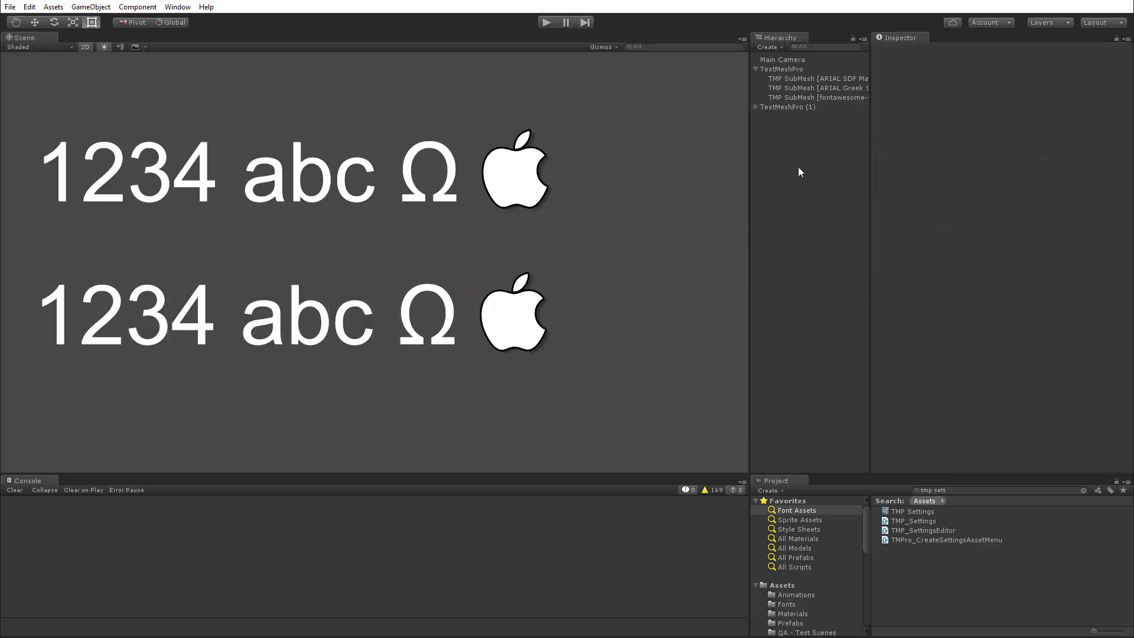
Step: Delete the duplicate 'TextMeshPro (1)' object and pan the text toward the scene centre
click(778, 108)
key(Delete)
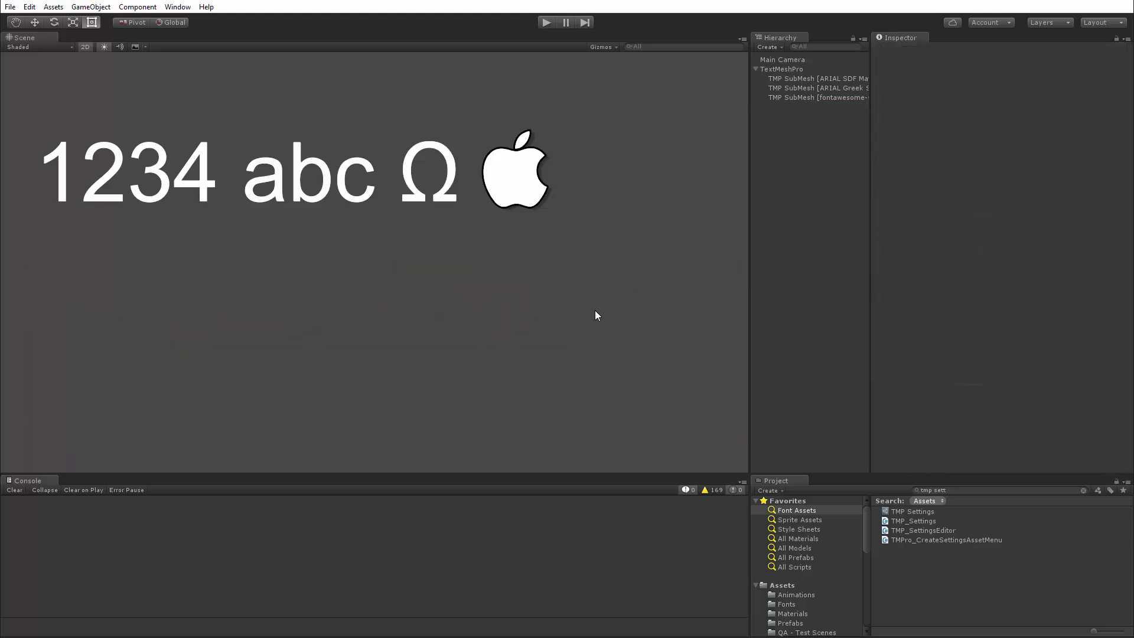
middle_drag(274, 290, 341, 349)
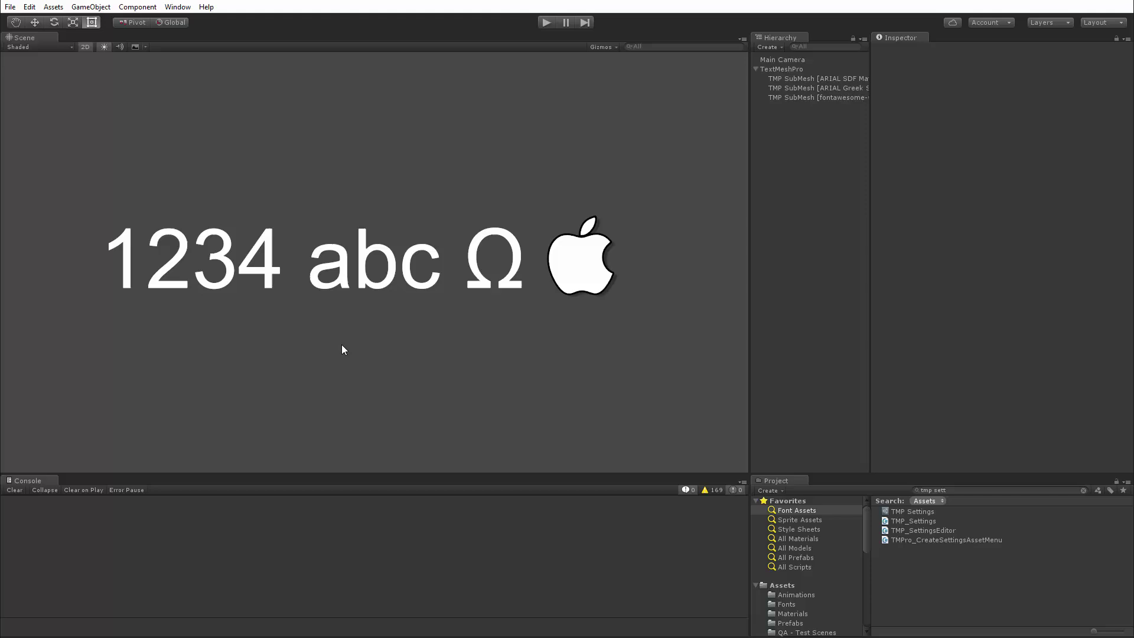
Step: Zoom in on the '1234 abc Ω' line and apple icon, then nudge them to centre
scroll(306, 309, up, 2)
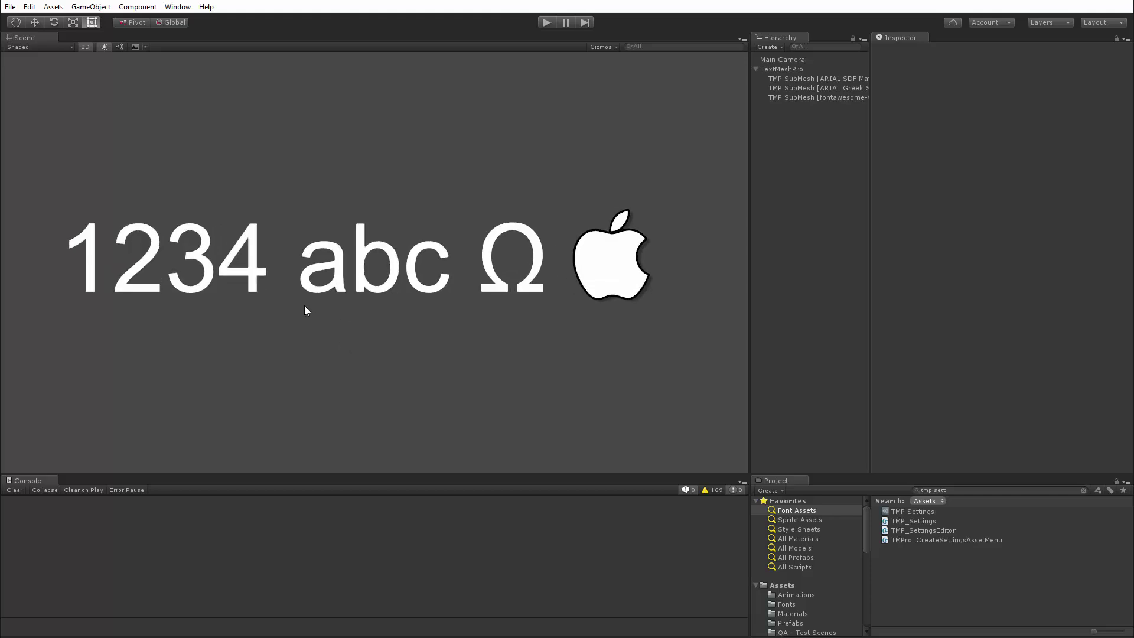
middle_drag(361, 280, 373, 280)
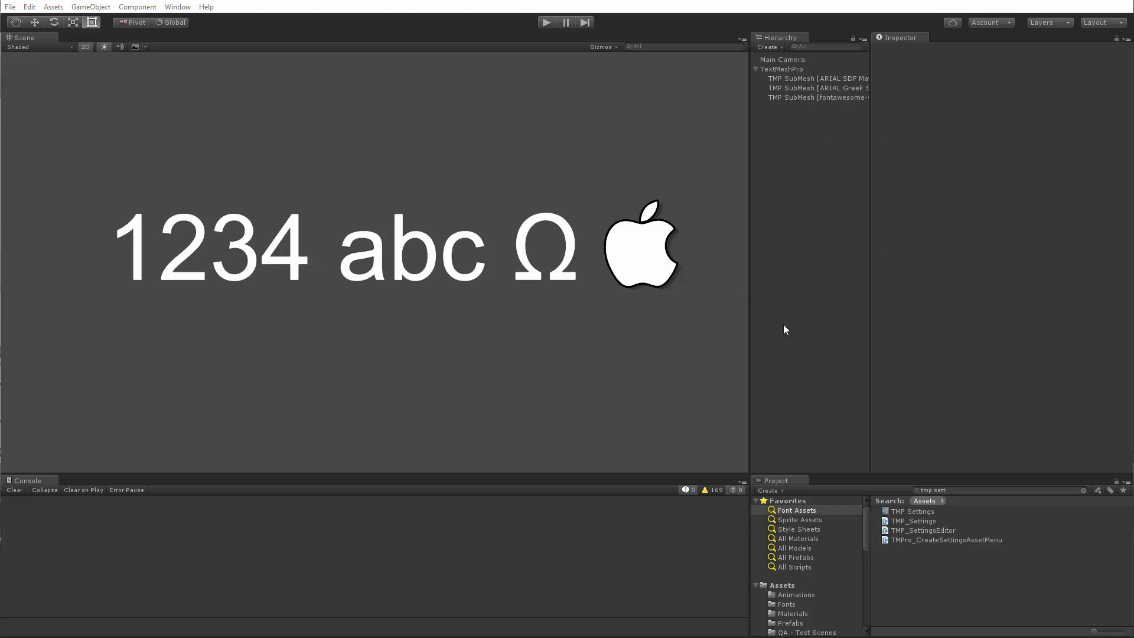
Step: Select TMP Settings to show fallbacks ARIAL Greek SDF, ARIAL SDF and fontawesome-webfont SDF
click(904, 514)
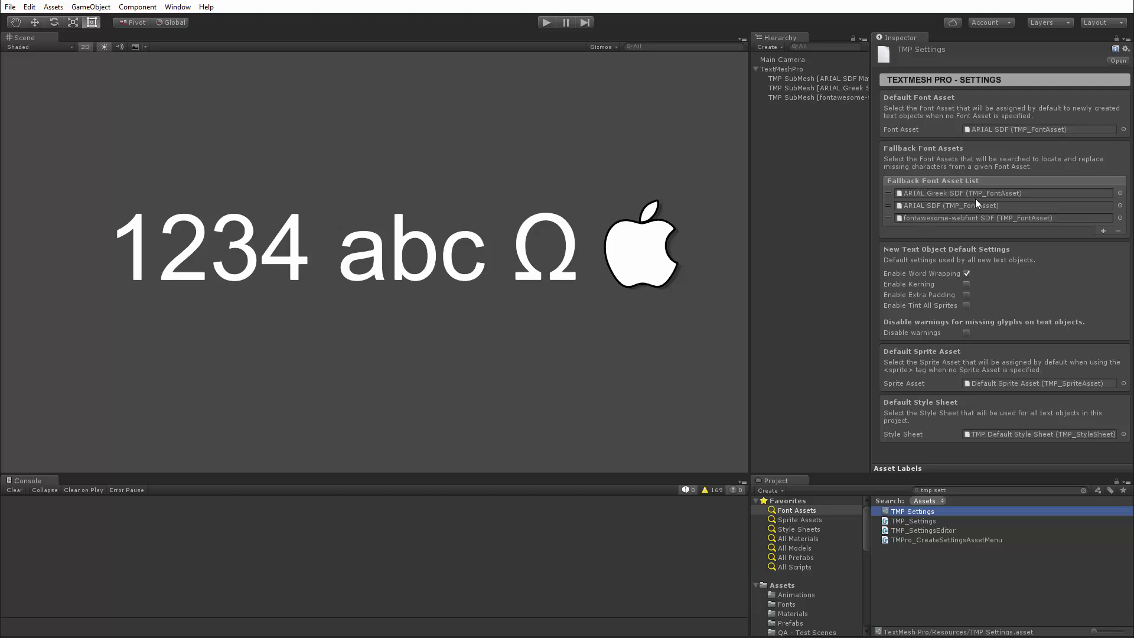
Step: Filter the Project panel to Font Assets and review ARIAL SDF, ARIAL Numerical SDF, then ARIAL Greek SDF
click(800, 509)
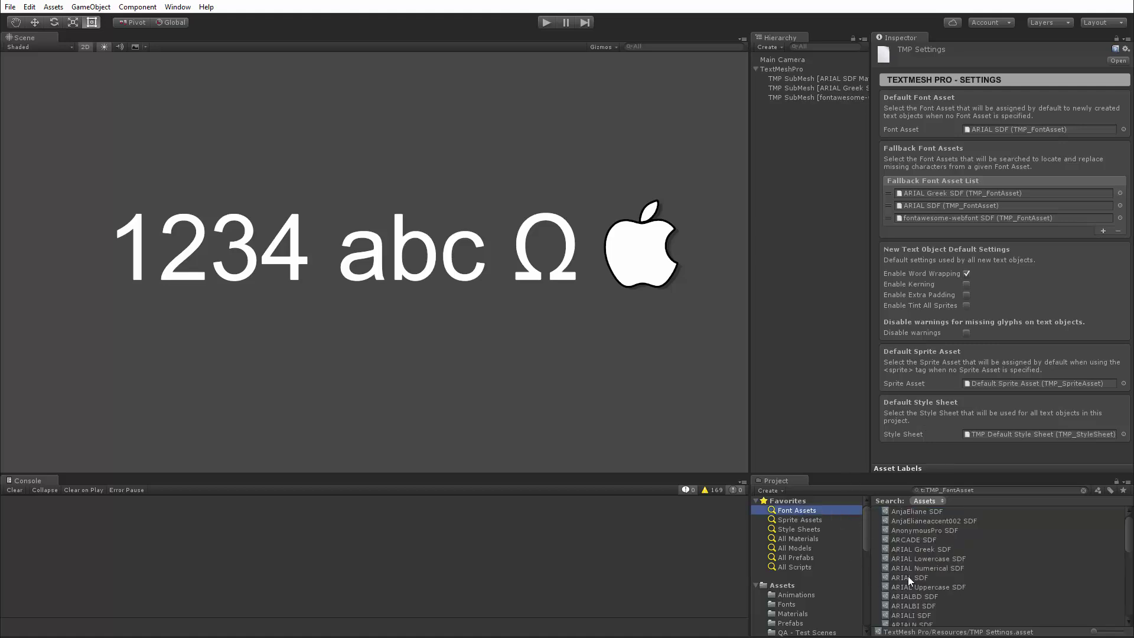
click(909, 576)
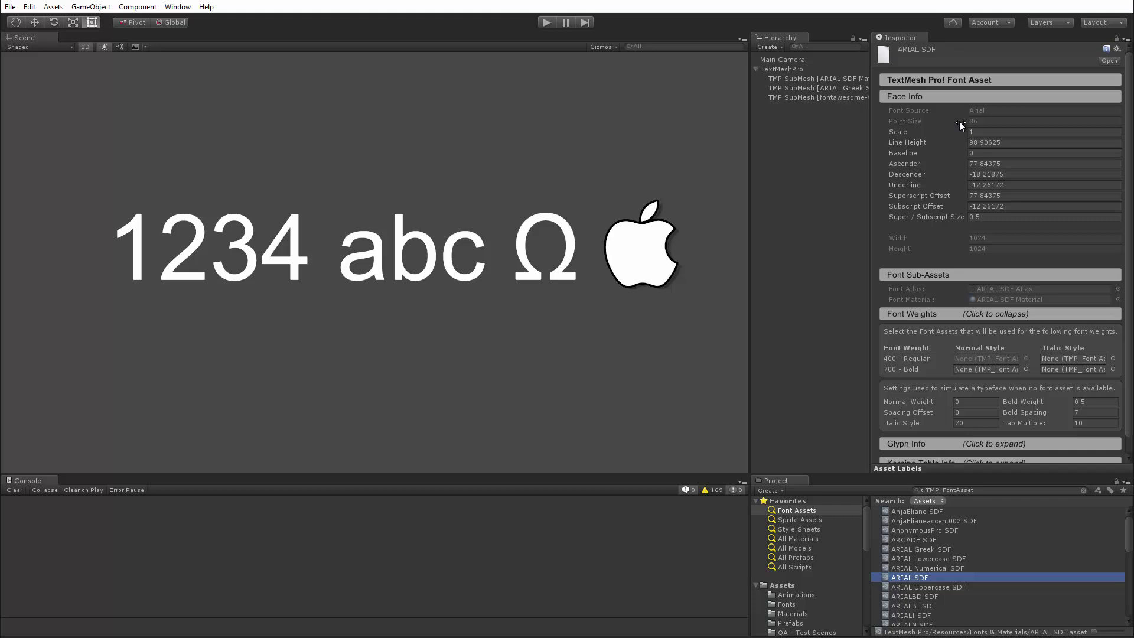
click(929, 569)
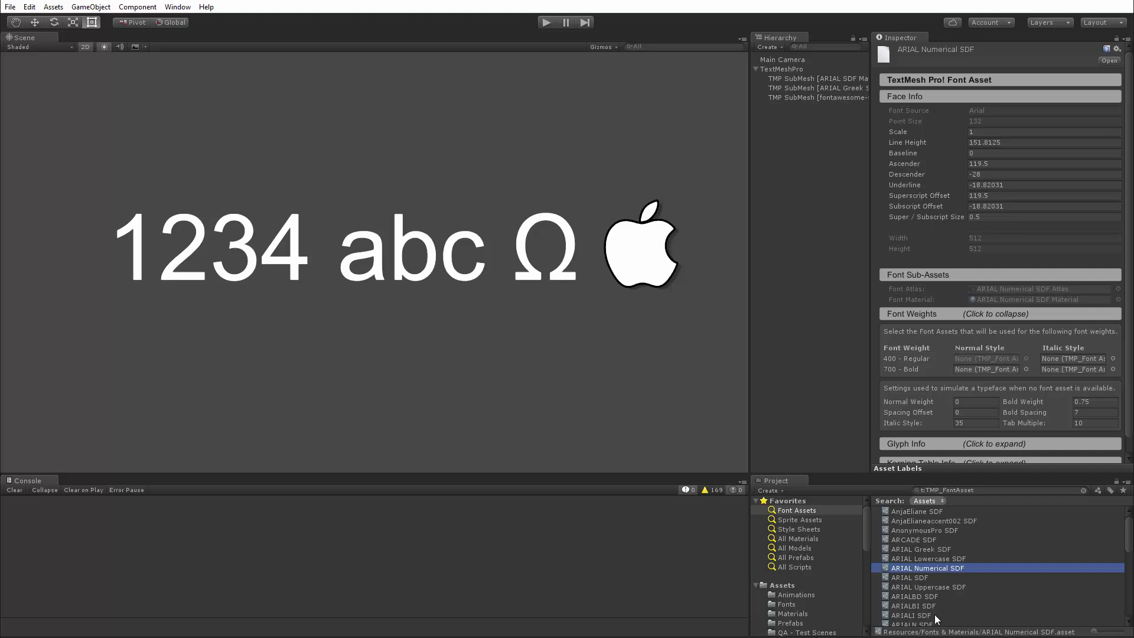
click(915, 549)
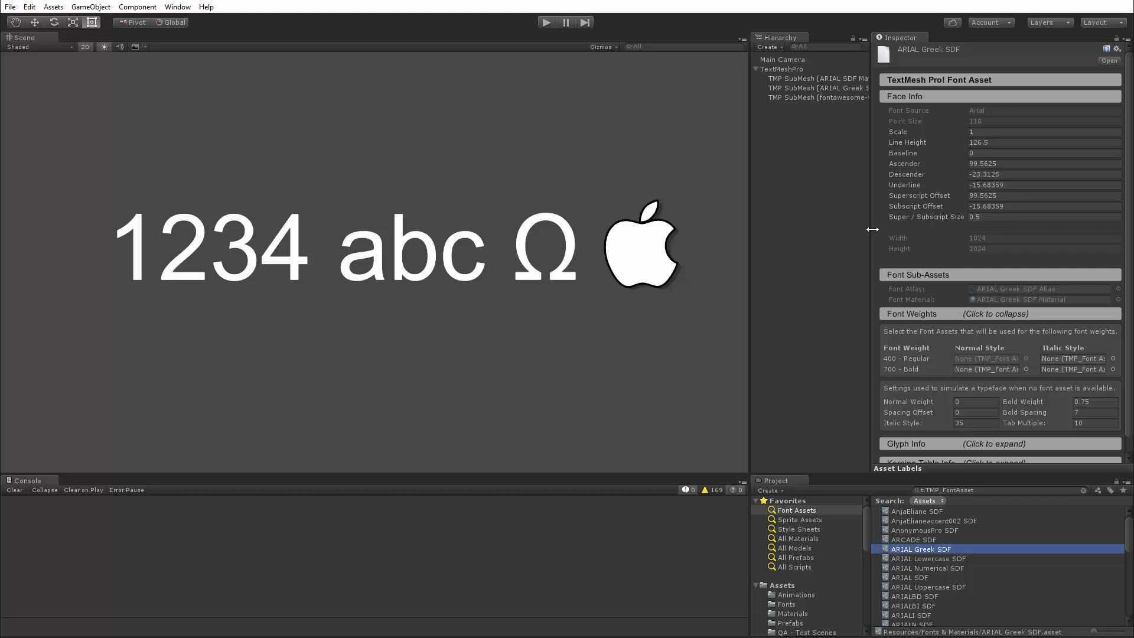
Step: Search the project for 'tmp sett' and reopen TMP Settings with its three fallback fonts
click(989, 487)
text(tmp sett)
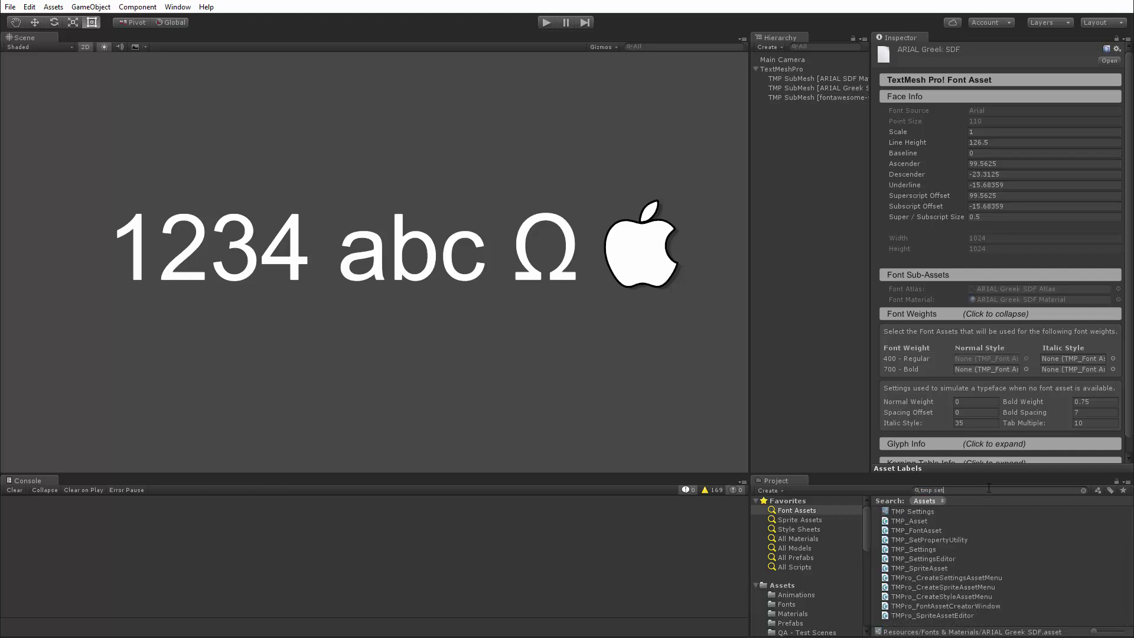
click(912, 512)
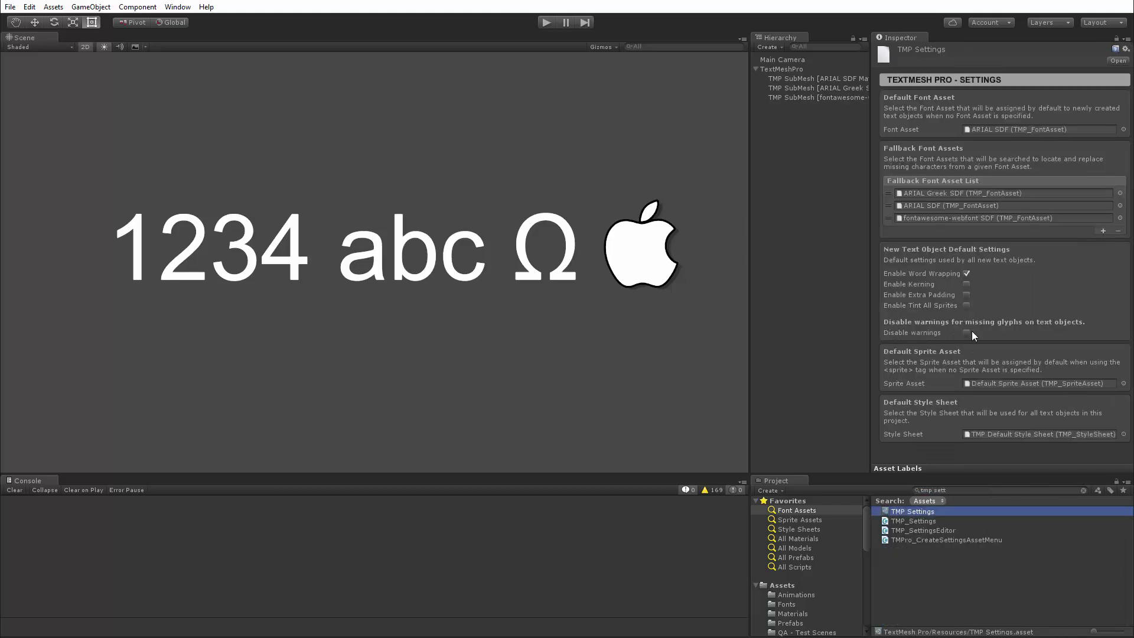